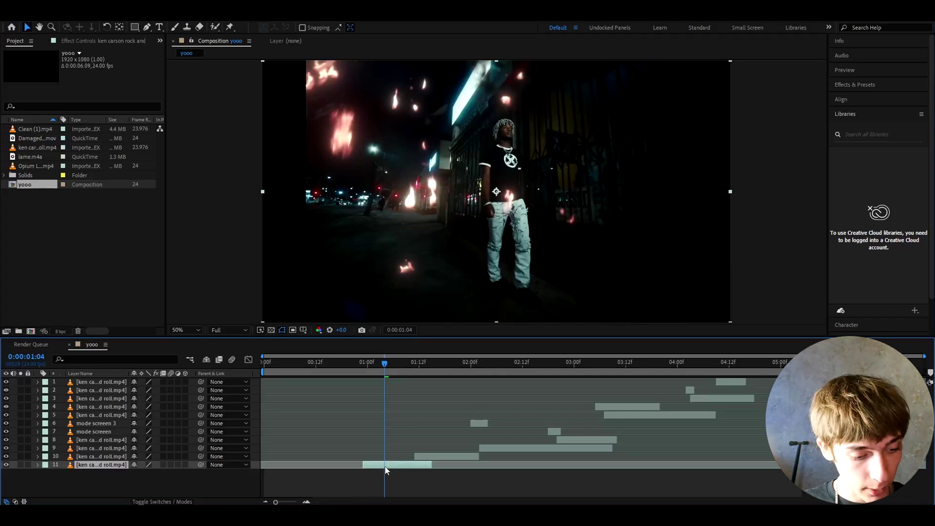
# Duplicate the ken carson rock and roll clip on layer 11 so a copy sits below as layer 12.
pyautogui.hotkey('ctrl', 'd')
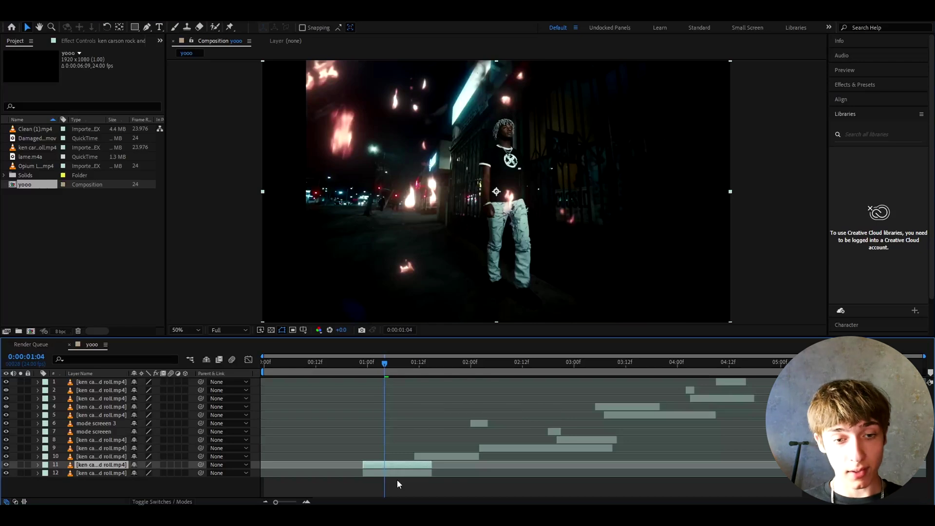
# Apply Noise to layer 11 with Amount of Noise set to 64.
pyautogui.hotkey('ctrl', 'space')
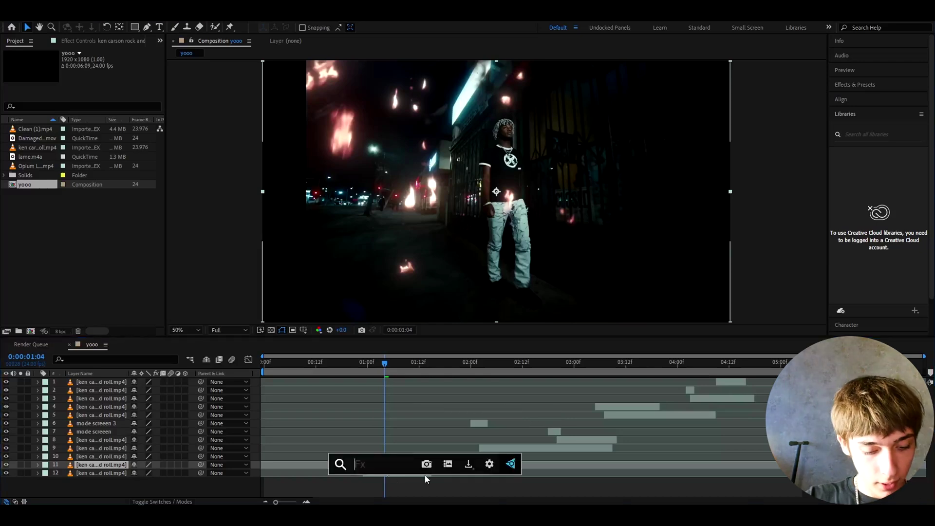
pyautogui.write('noise')
pyautogui.press('Return')
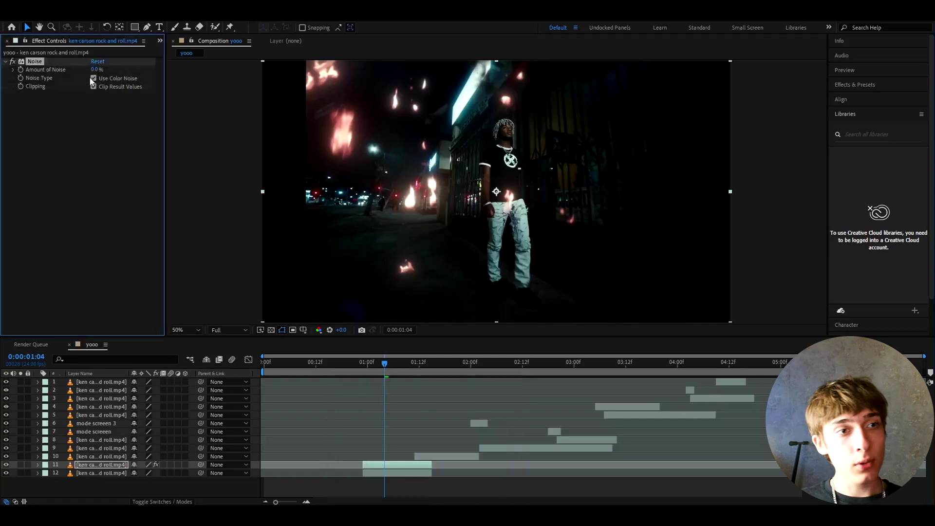
pyautogui.click(96, 70)
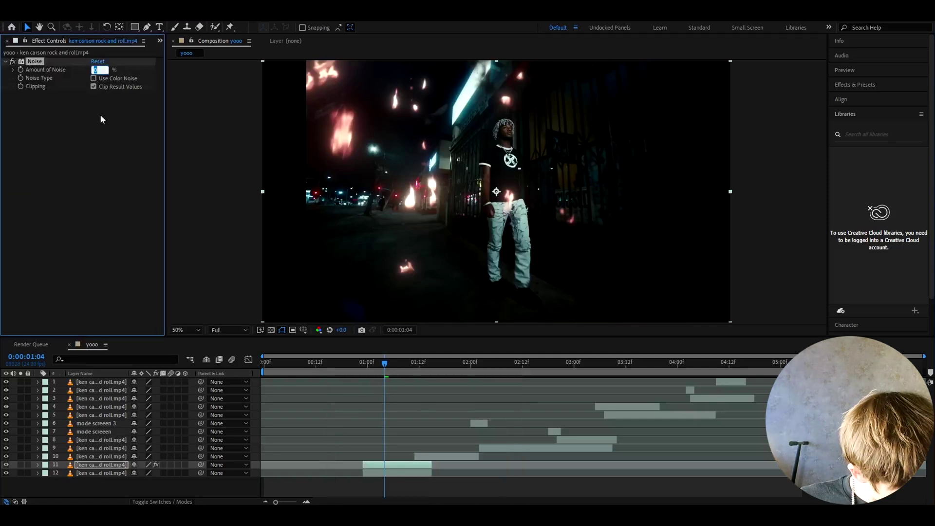
pyautogui.write('64.')
# Add Deep Glow to layer 11 from Effects & Presets, placed below Noise.
pyautogui.click(854, 84)
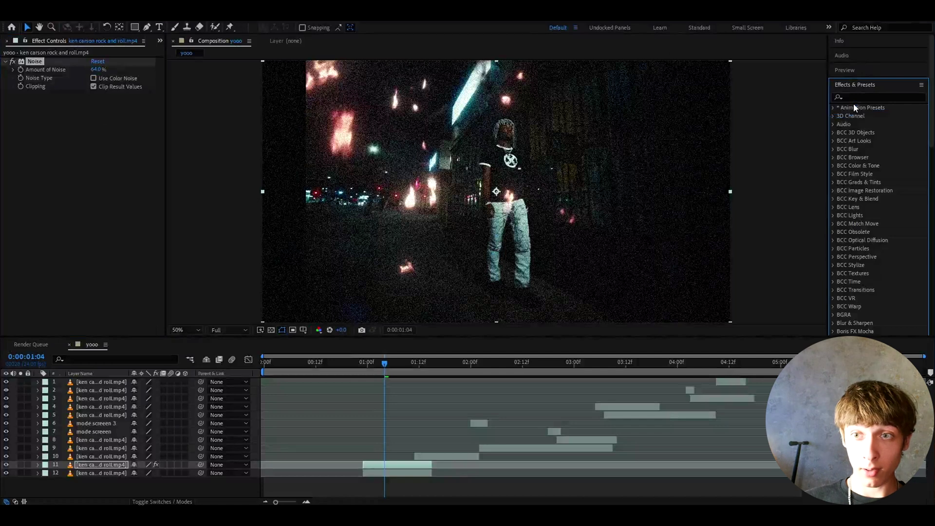
pyautogui.click(852, 98)
pyautogui.write('dee')
pyautogui.moveTo(863, 215); pyautogui.dragTo(58, 63)
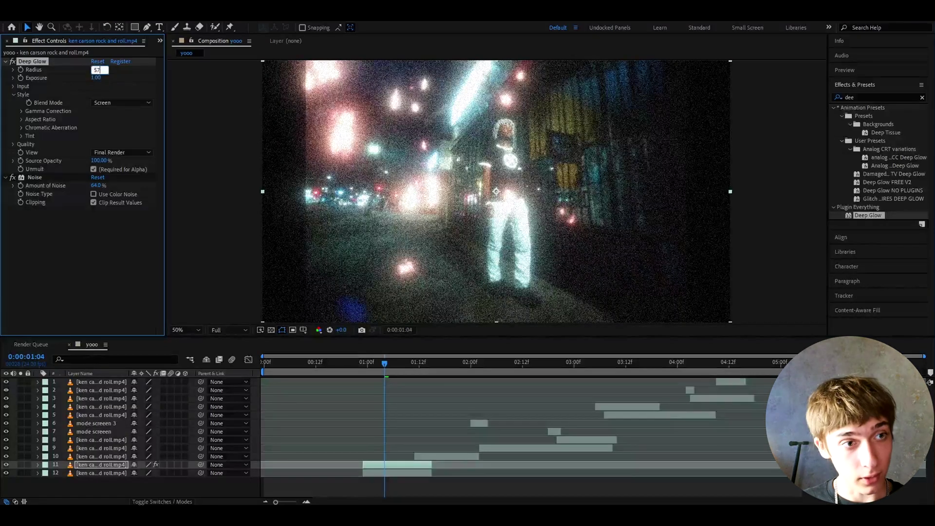
# Add Levels to layer 11 with Input Black 102 and Output White 580.4.
pyautogui.hotkey('ctrl', 'f')
pyautogui.write('levels')
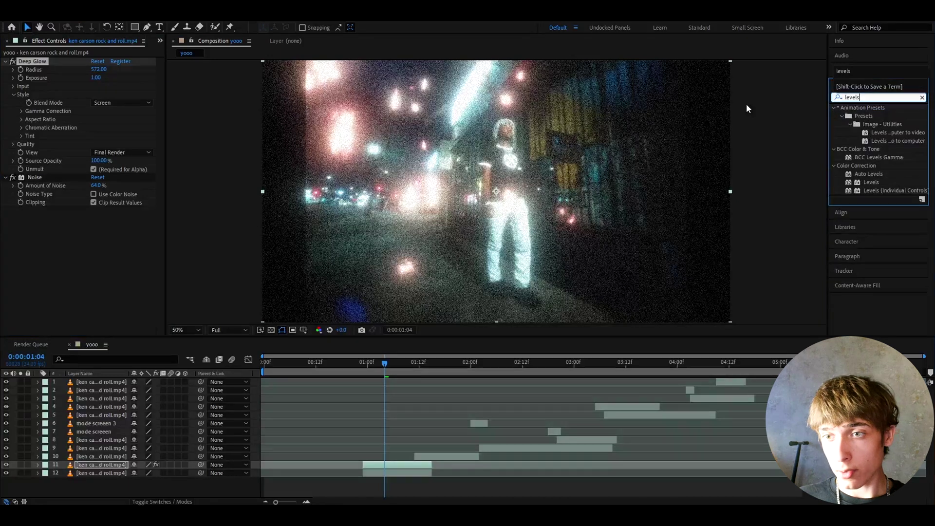
pyautogui.moveTo(871, 182); pyautogui.dragTo(103, 107)
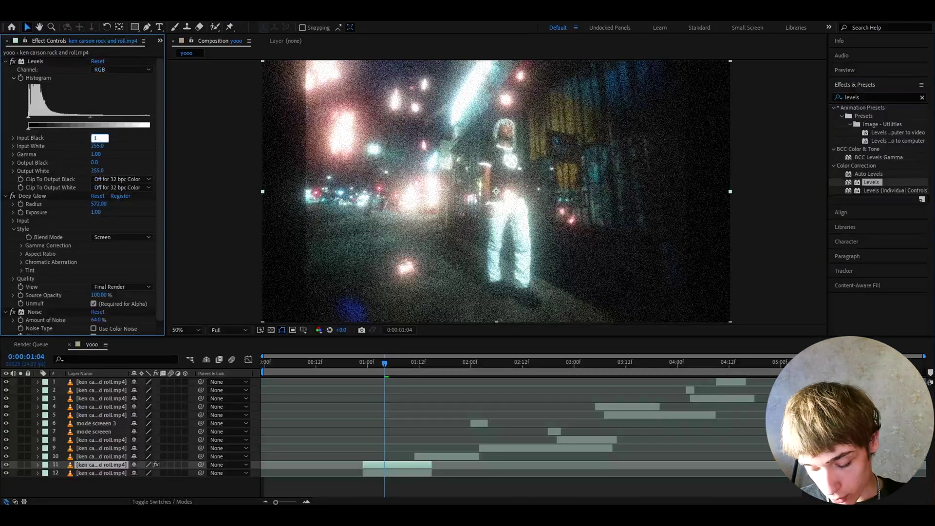
pyautogui.write('102')
pyautogui.press('Return')
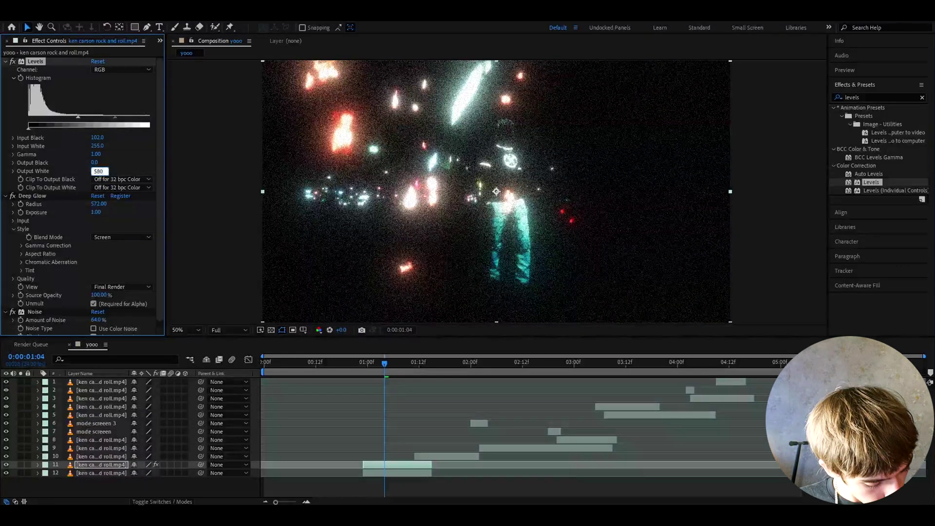
pyautogui.press('Return')
# Apply S_Flicker to layer 11 and set its Amplitude to 0.3.
pyautogui.hotkey('ctrl', 'f')
pyautogui.write('s_')
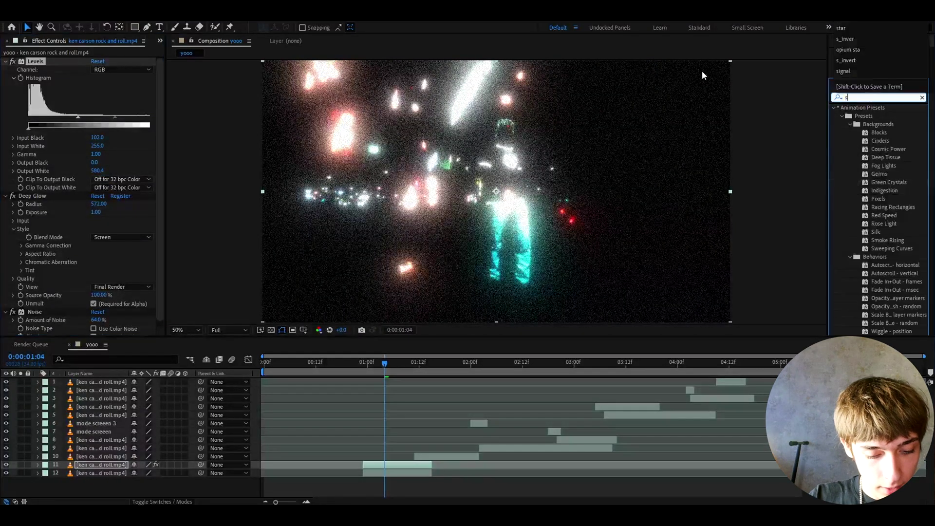
pyautogui.click(846, 49)
pyautogui.doubleClick(868, 115)
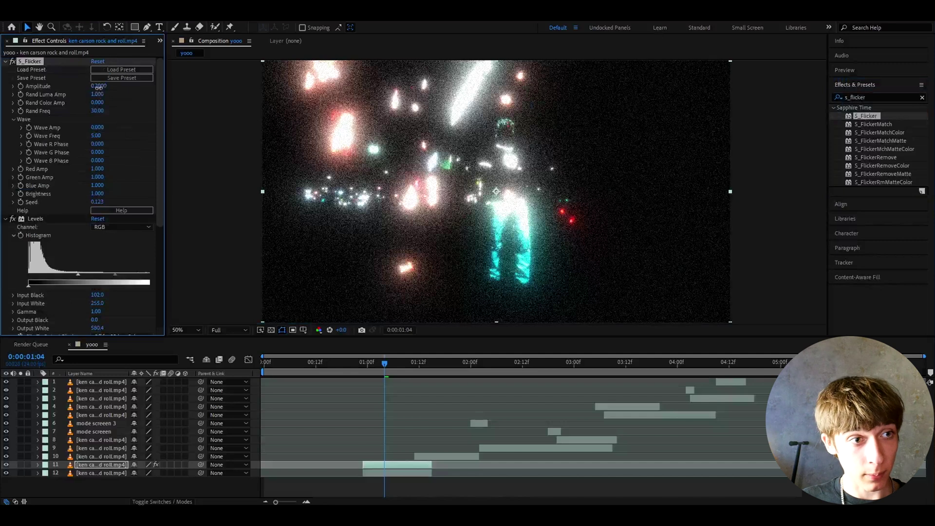
pyautogui.click(98, 87)
pyautogui.write('0')
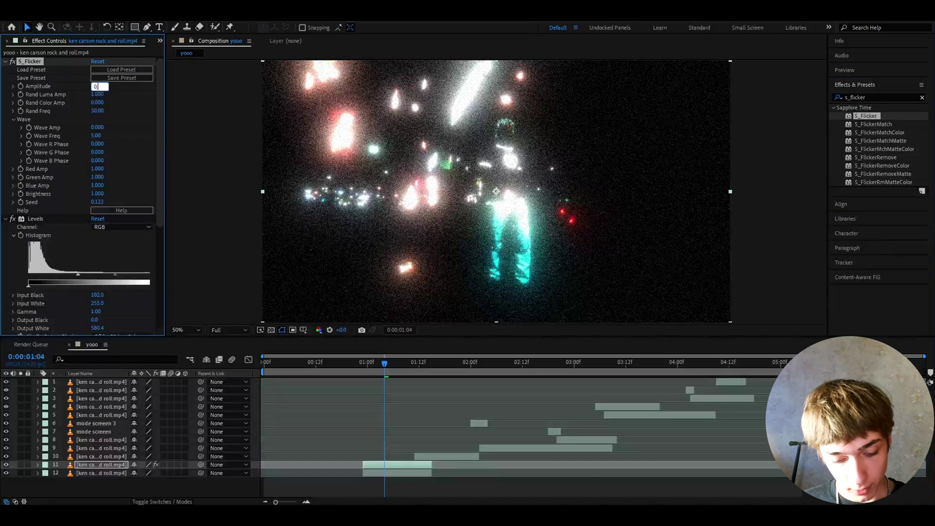
pyautogui.write('.3')
pyautogui.press('Return')
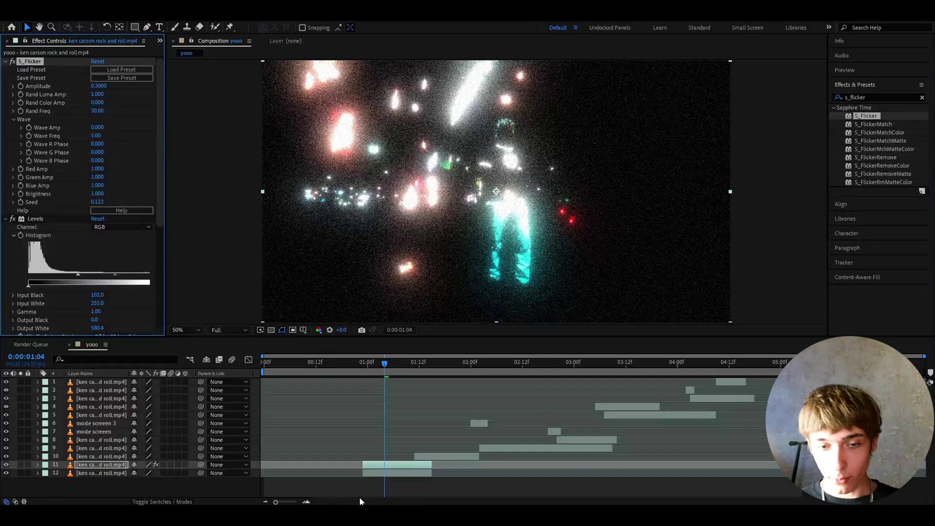
# Set layer 11's blending mode to Overlay.
pyautogui.click(385, 466)
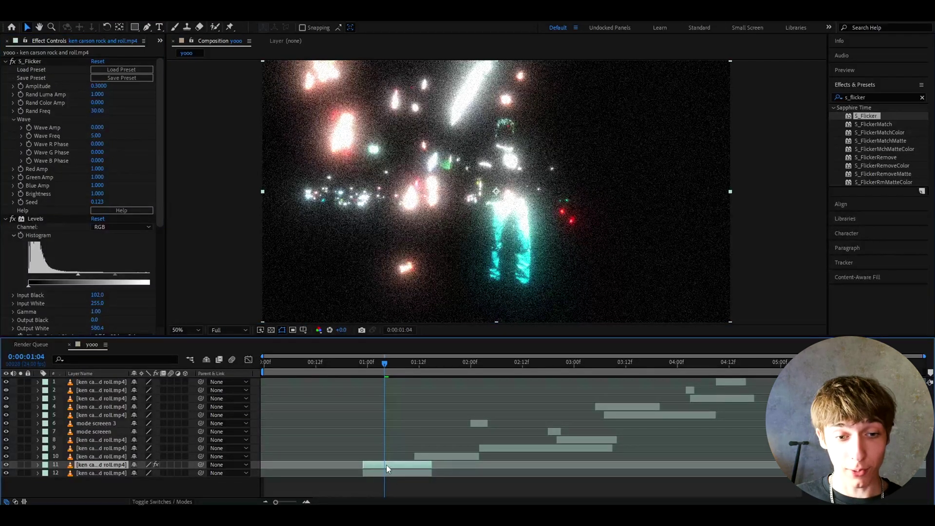
pyautogui.rightClick(384, 464)
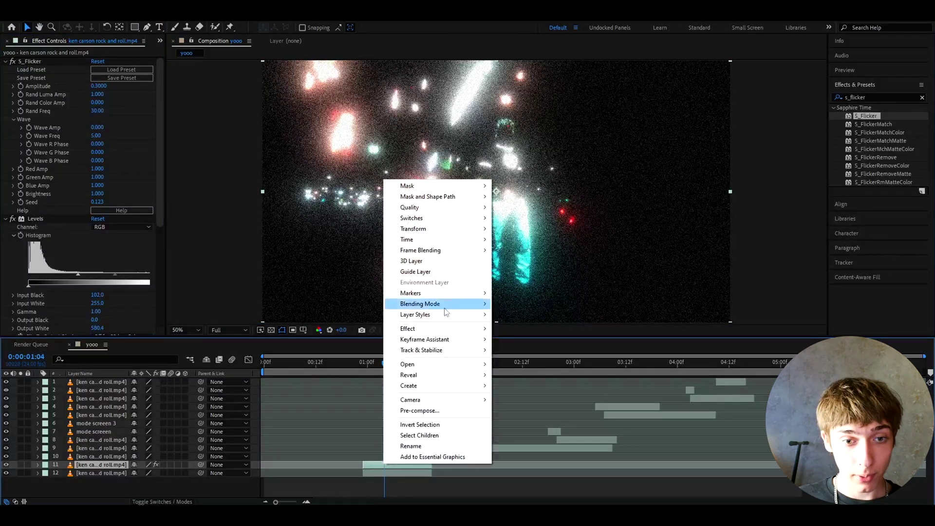
pyautogui.moveTo(438, 304)
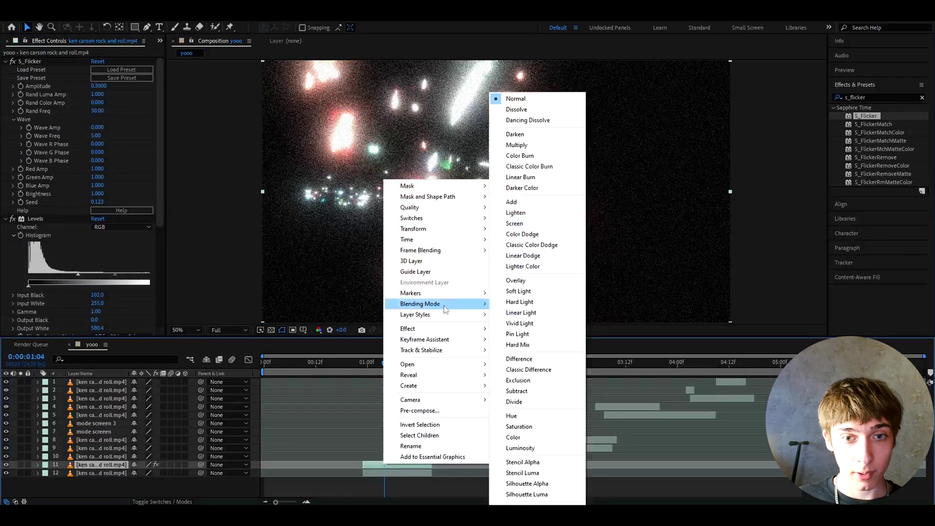
pyautogui.click(518, 281)
# At 0:00:01:06, toggle layer 11 and its Deep Glow off and on to compare the look.
pyautogui.click(396, 364)
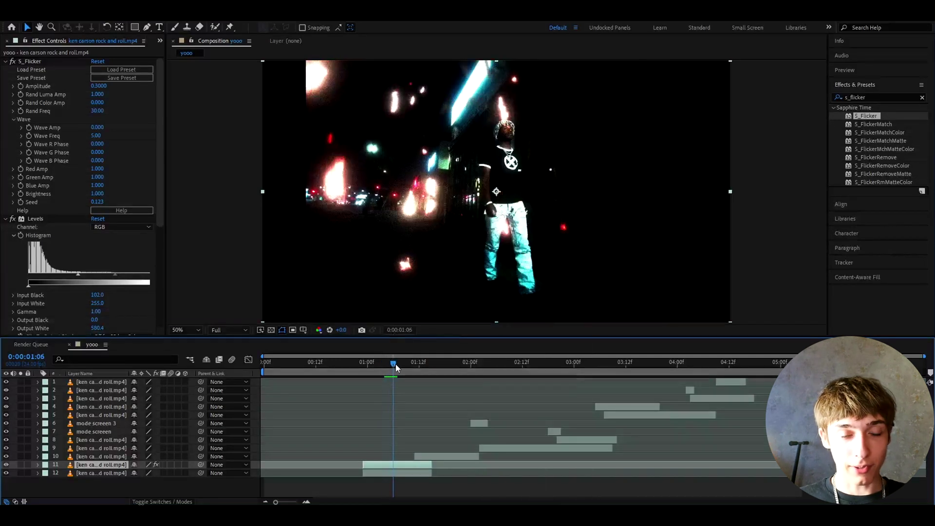
pyautogui.click(6, 465)
pyautogui.click(6, 464)
pyautogui.scroll(3, 463, 195)
pyautogui.scroll(-1, 437, 187)
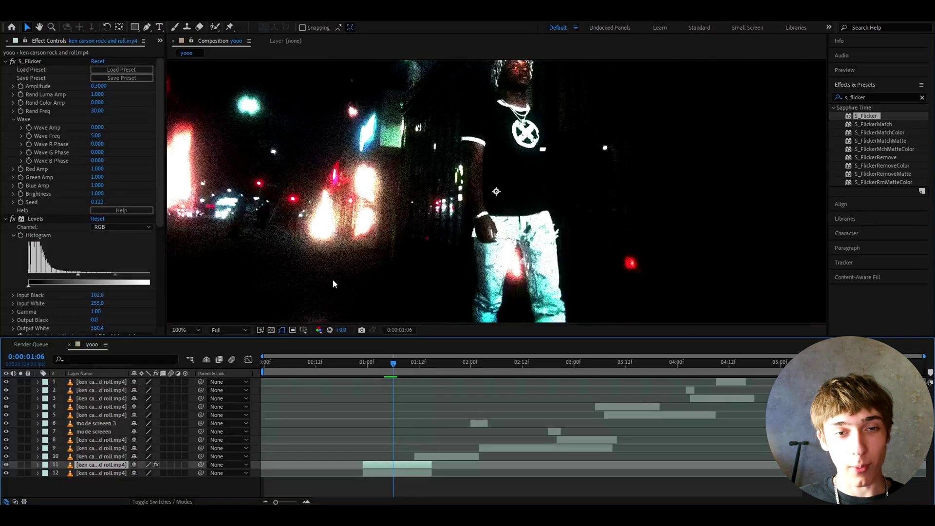
pyautogui.scroll(-2, 302, 274)
pyautogui.scroll(-5, 43, 235)
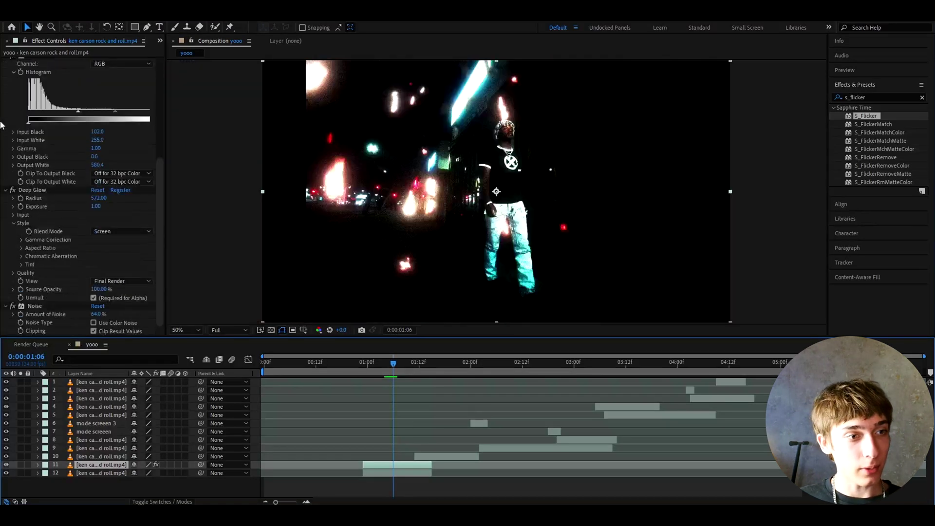
pyautogui.click(13, 191)
pyautogui.click(13, 190)
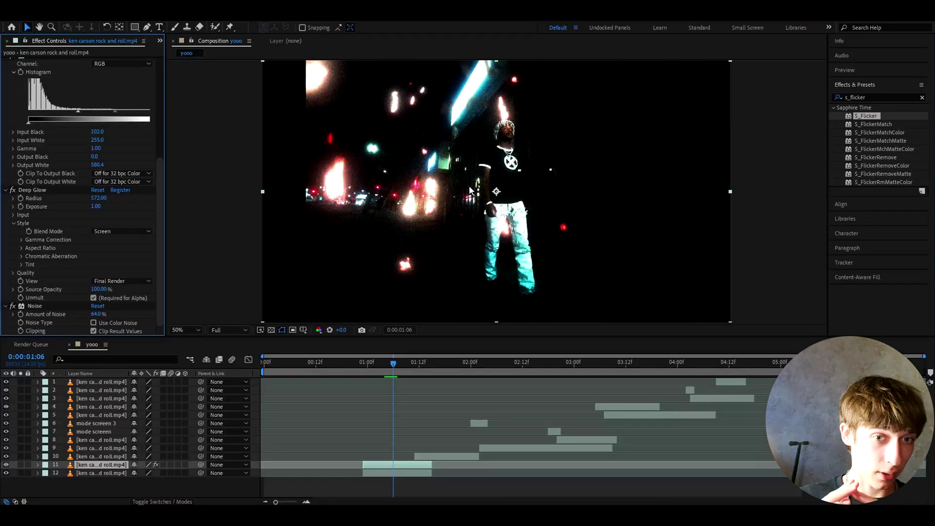
# Save all of layer 11's effects as the animation preset 'Opium MODE OVERLAY' in User Presets.
pyautogui.click(31, 191)
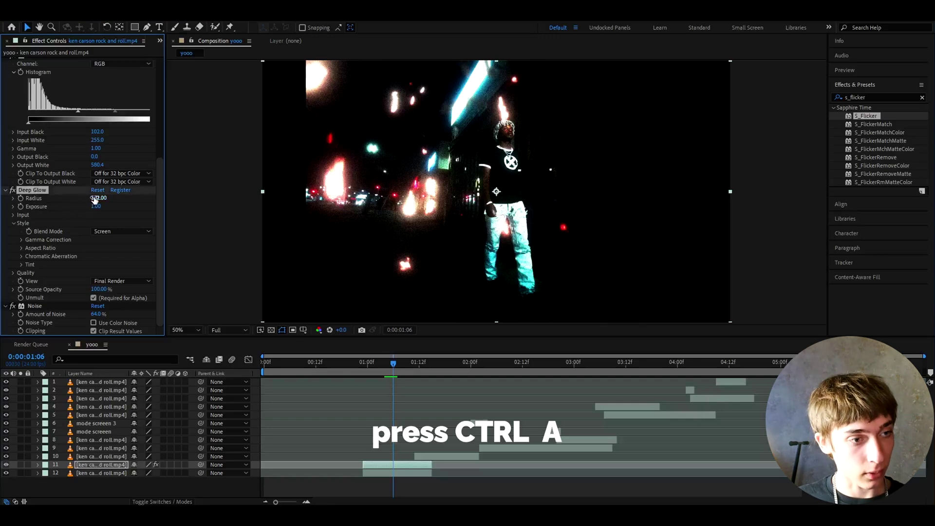
pyautogui.hotkey('ctrl', 'a')
pyautogui.click(121, 14)
pyautogui.click(141, 27)
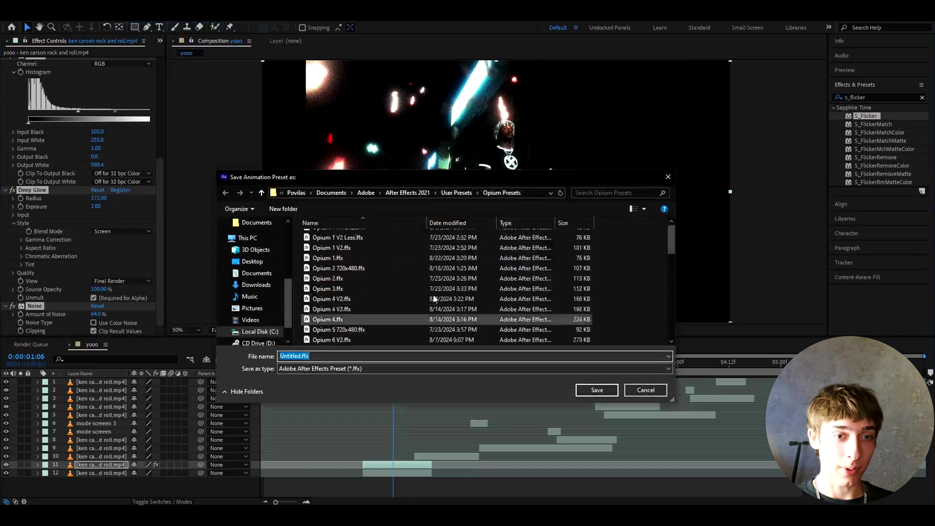
pyautogui.hotkey('alt', 'Up')
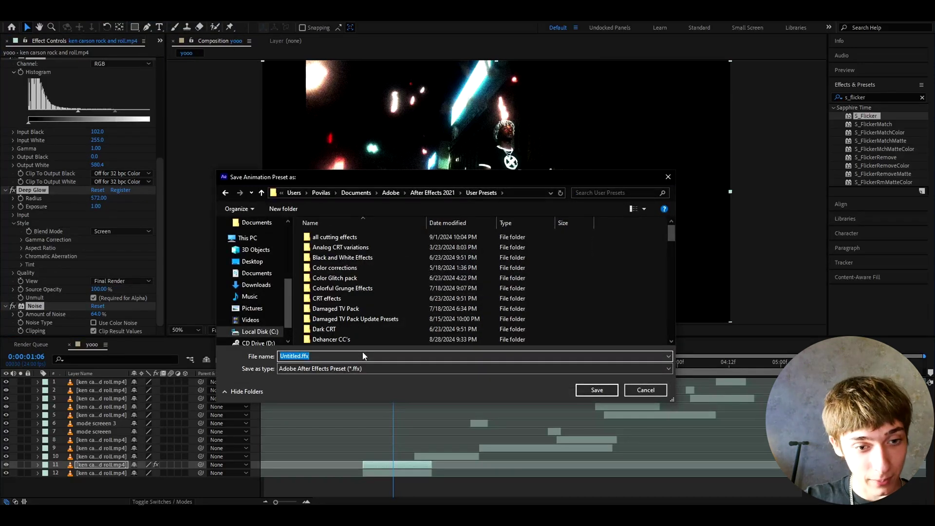
pyautogui.write('Opi')
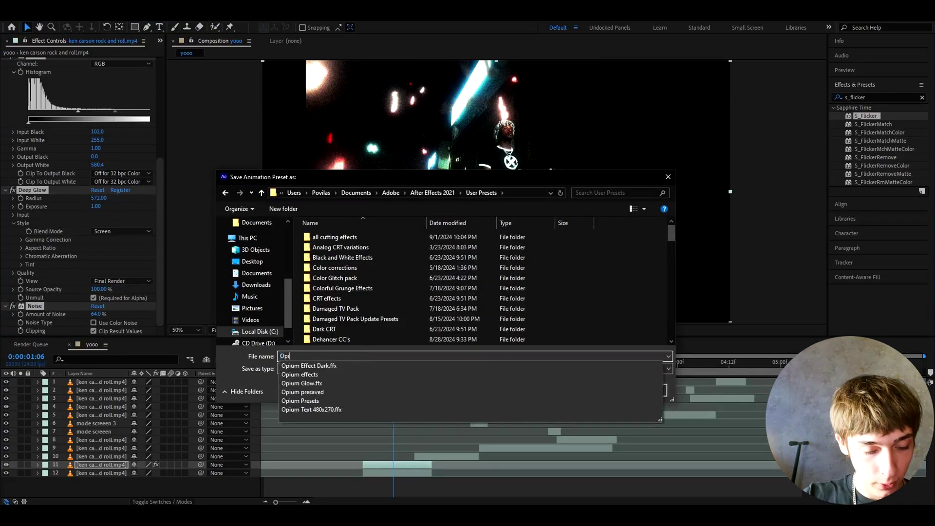
pyautogui.write('um MODE OVERL')
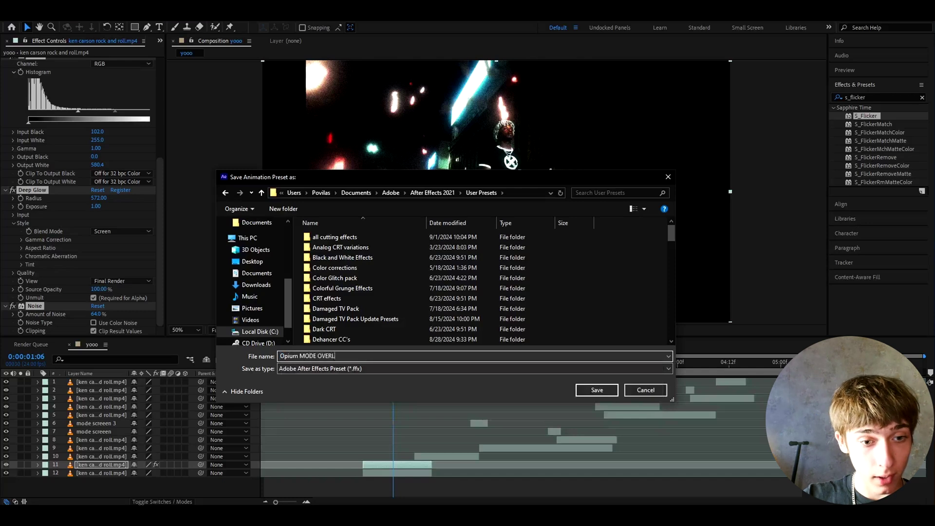
pyautogui.press('Return')
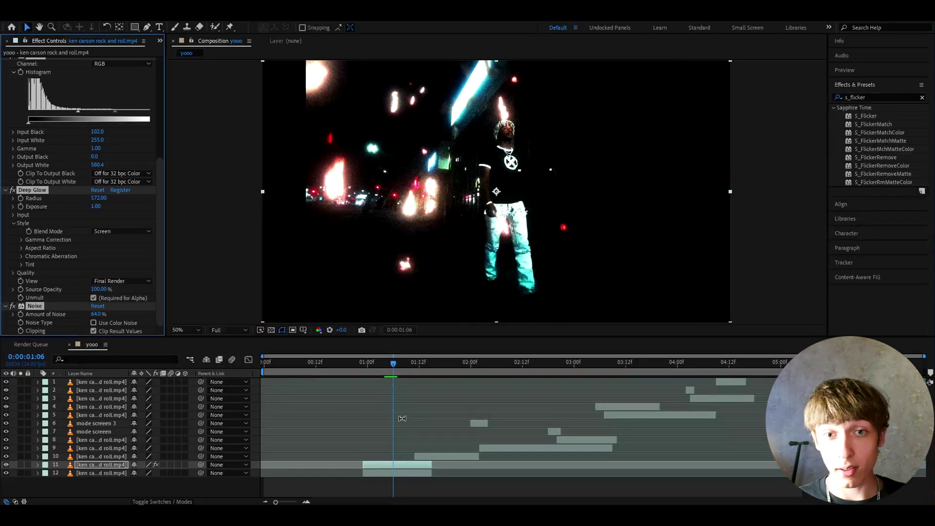
# Scrub the timeline to preview the flame-lit shot around 0:00:01:10.
pyautogui.moveTo(394, 363); pyautogui.dragTo(407, 373)
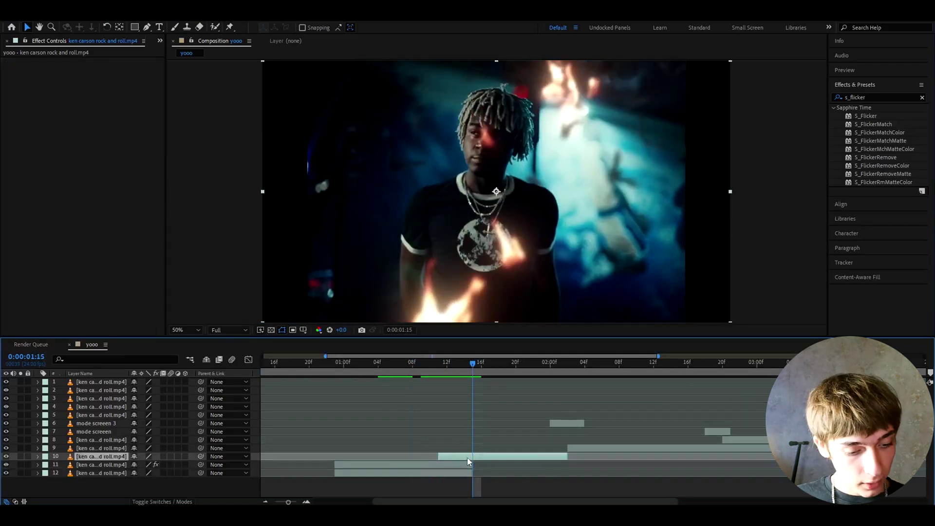
# Split the flame-lit clip at the playhead and select its short front piece on layer 11.
pyautogui.hotkey('ctrl', 'shift', 'd')
pyautogui.click(454, 373)
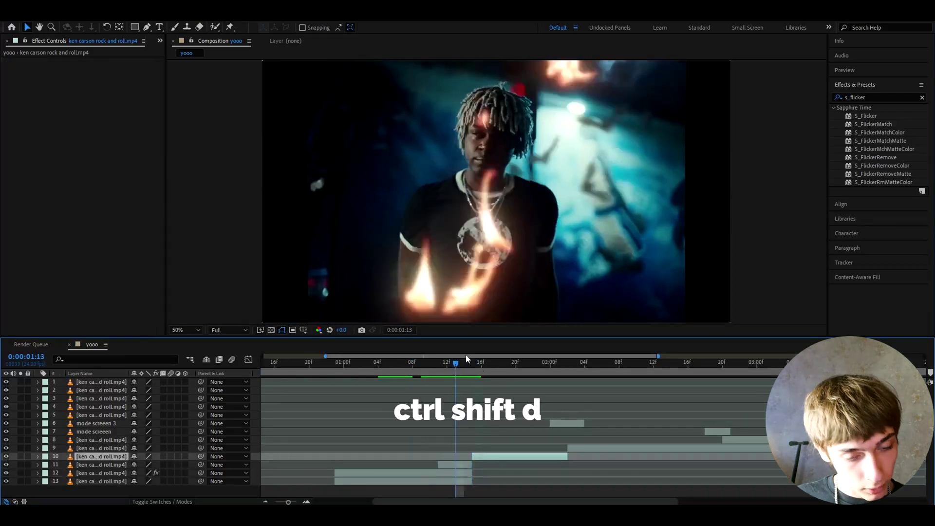
pyautogui.moveTo(455, 372); pyautogui.dragTo(439, 372)
pyautogui.click(447, 465)
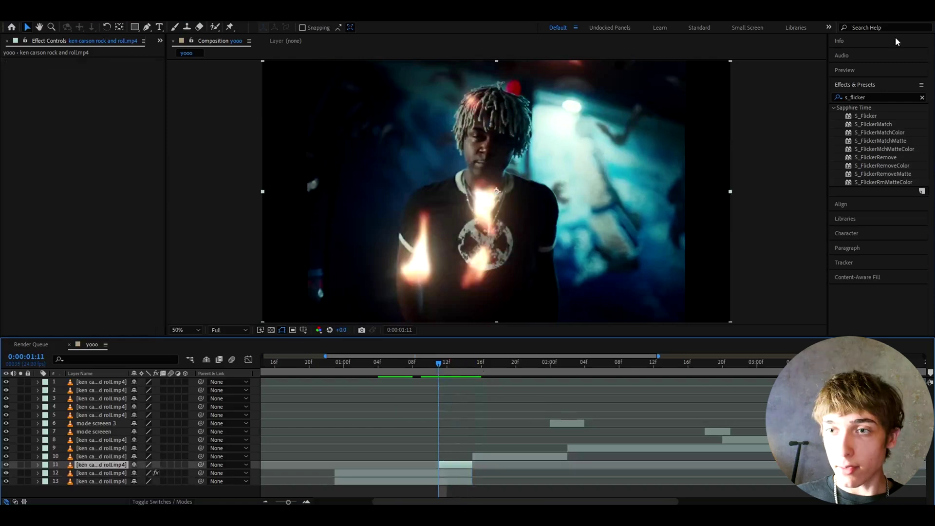
# Apply the Opium MODE OVERLAY preset to layer 11 and set its blending to Screen.
pyautogui.hotkey('ctrl', '5')
pyautogui.write('o')
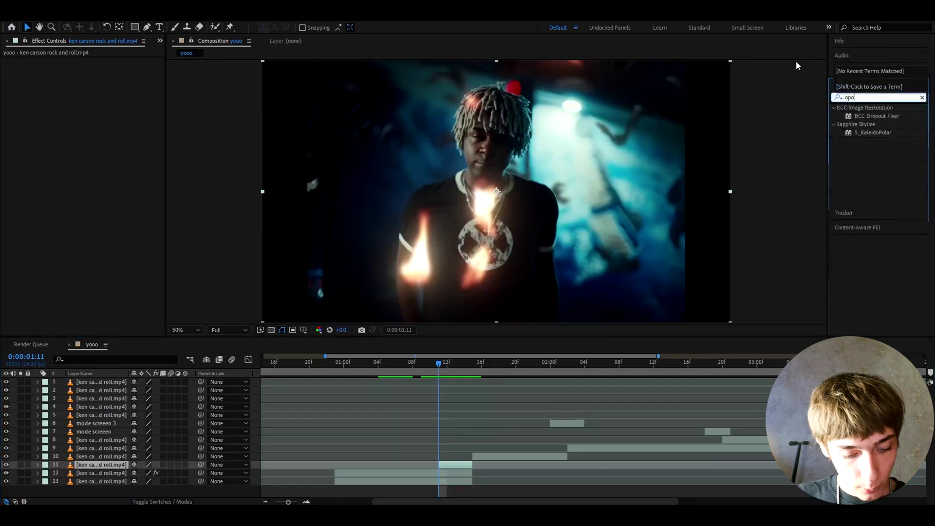
pyautogui.write('pium mode')
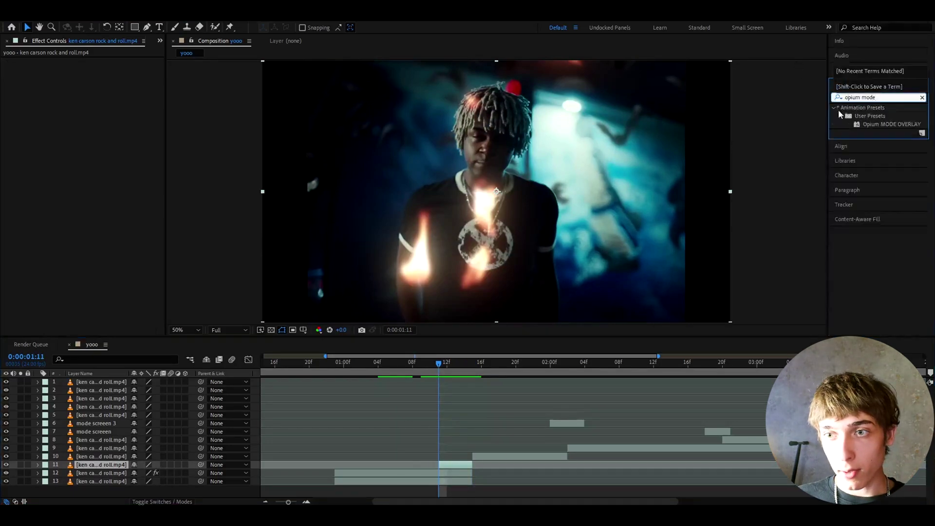
pyautogui.moveTo(891, 124); pyautogui.dragTo(437, 461)
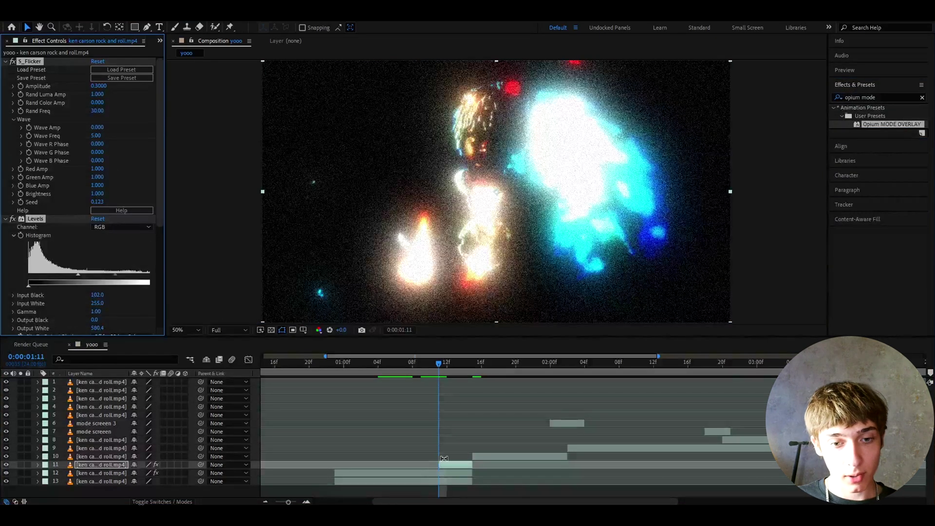
pyautogui.rightClick(442, 464)
pyautogui.moveTo(482, 304)
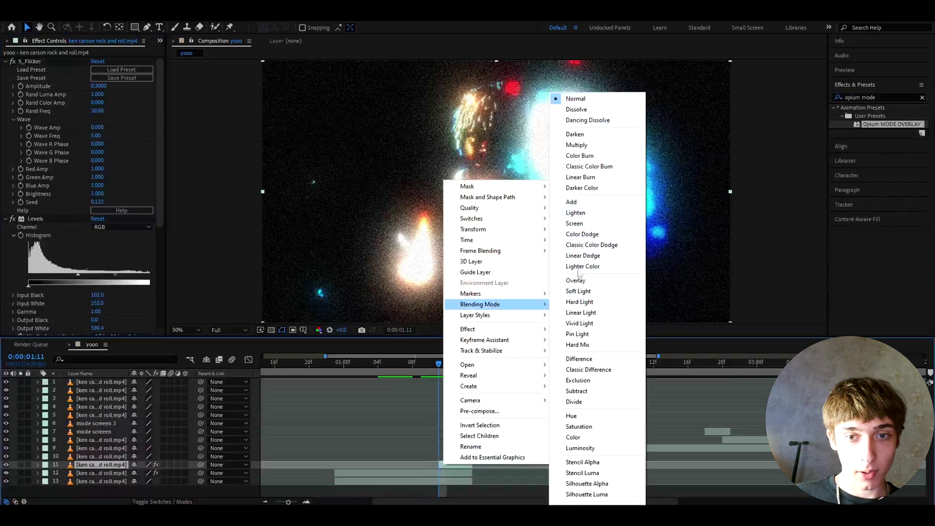
pyautogui.click(599, 224)
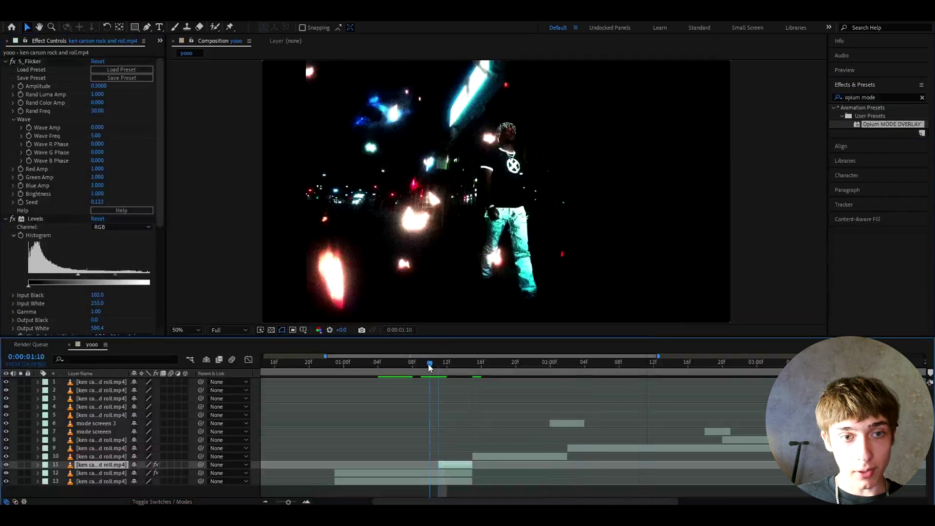
# Add a new adjustment layer above layer 4 and apply Motion Tile to it.
pyautogui.press('pageup')
pyautogui.press('pageup')
pyautogui.press('pageup')
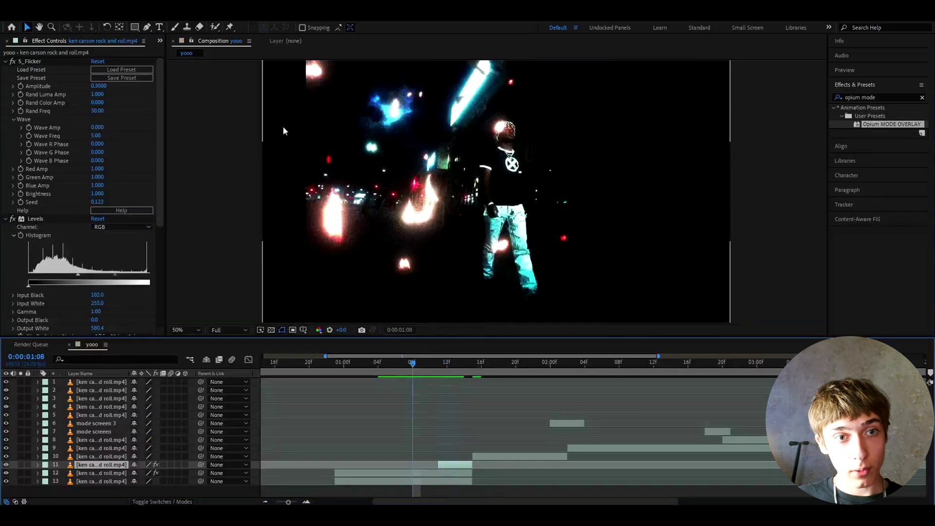
pyautogui.press('pagedown')
pyautogui.press('pagedown')
pyautogui.press('pagedown')
pyautogui.click(101, 407)
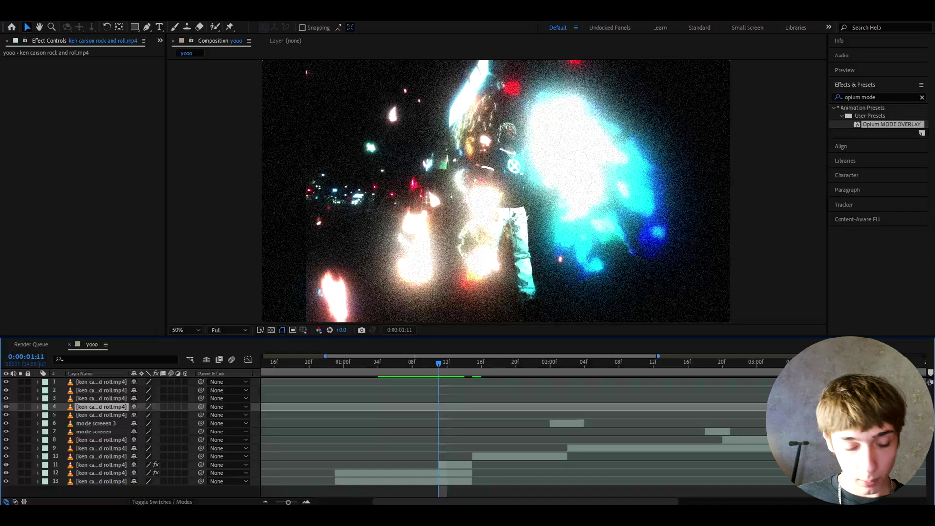
pyautogui.hotkey('ctrl', 'alt', 'y')
pyautogui.hotkey('ctrl', 'space')
pyautogui.write('moti')
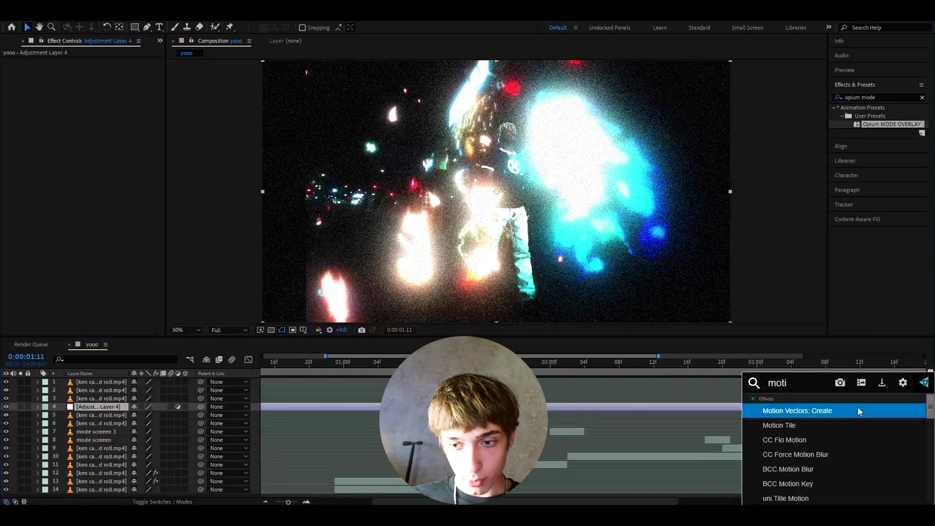
pyautogui.press('Down')
pyautogui.press('Return')
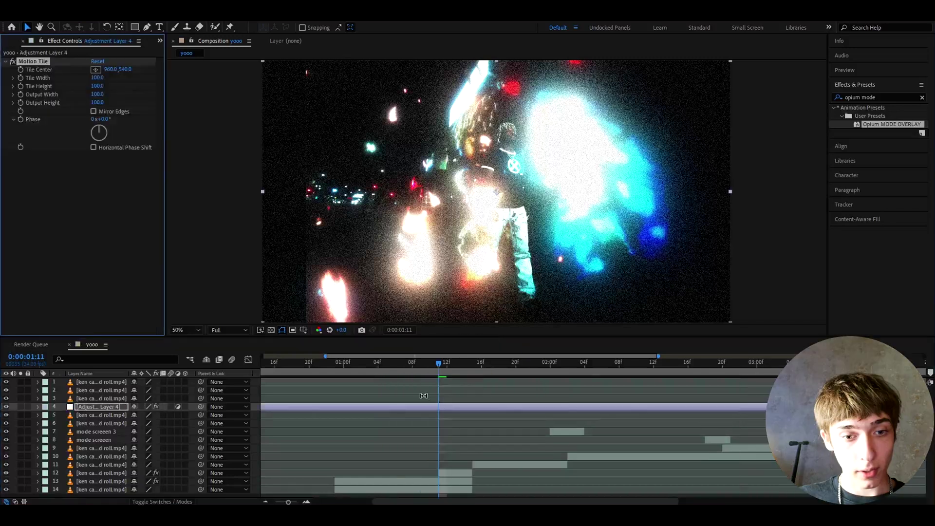
# Reduce Motion Tile's Output Width to 80 and preview frames 0:00:01:06 to 0:00:01:14.
pyautogui.click(98, 94)
pyautogui.write('800')
pyautogui.press('Return')
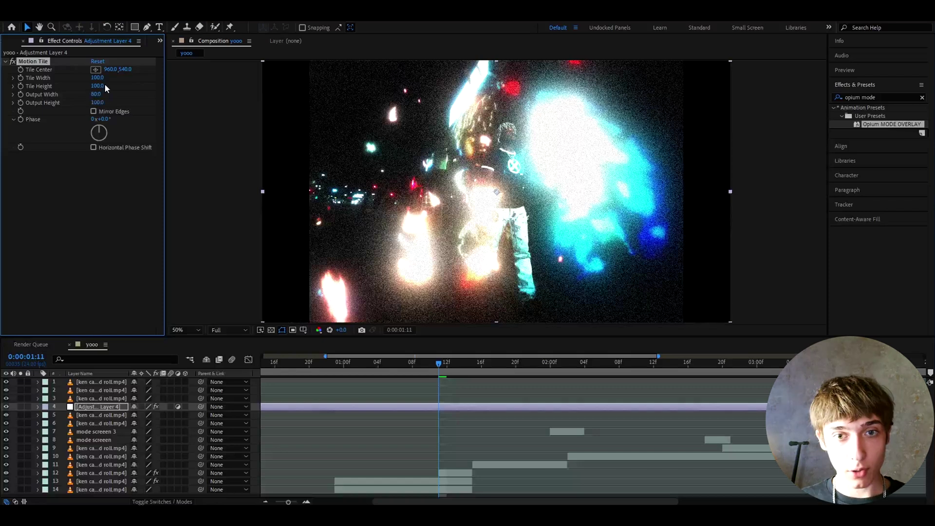
pyautogui.click(452, 476)
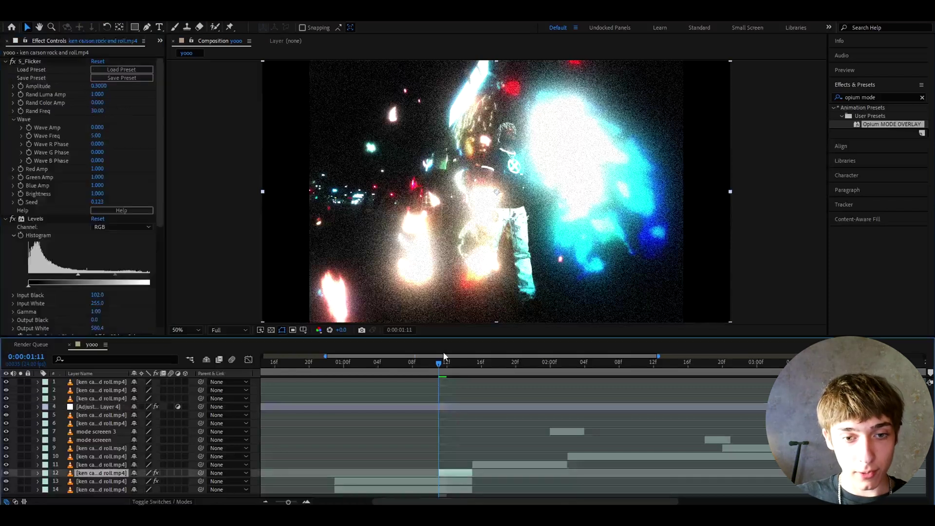
pyautogui.click(405, 371)
pyautogui.moveTo(417, 379); pyautogui.dragTo(455, 371)
# Add a new adjustment layer at the playhead, trimmed to a single frame.
pyautogui.click(463, 442)
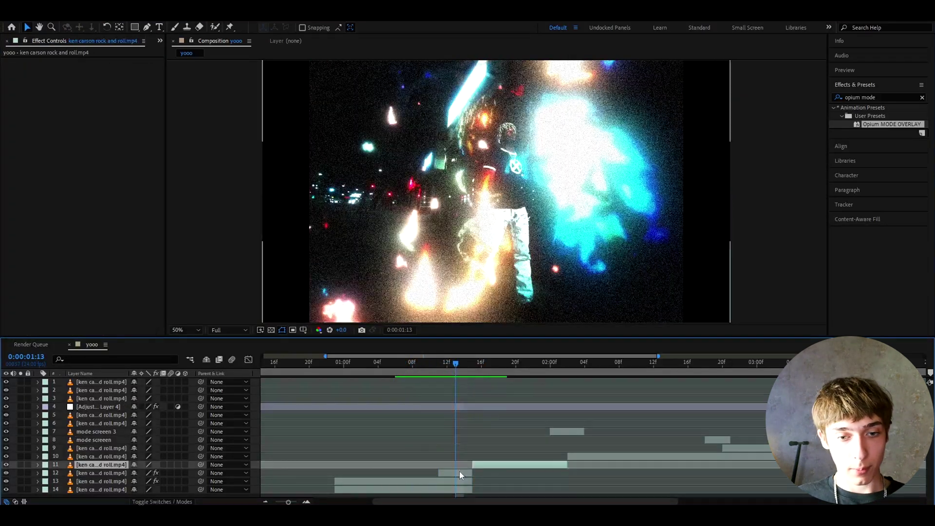
pyautogui.click(459, 472)
pyautogui.hotkey('ctrl', 'alt', 'y')
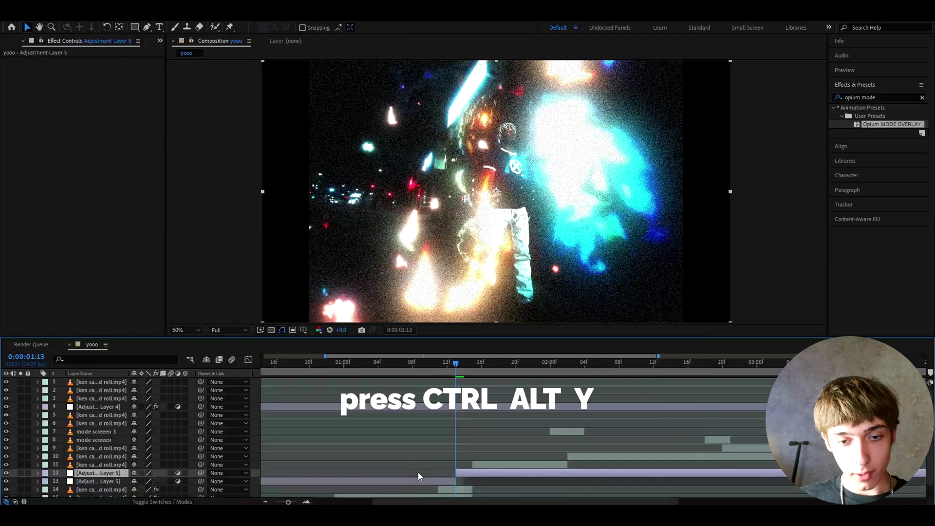
pyautogui.hotkey('alt', ']')
# Apply Invert to the one-frame adjustment layer and play back the negative flash.
pyautogui.hotkey('ctrl', 'space')
pyautogui.write('inver')
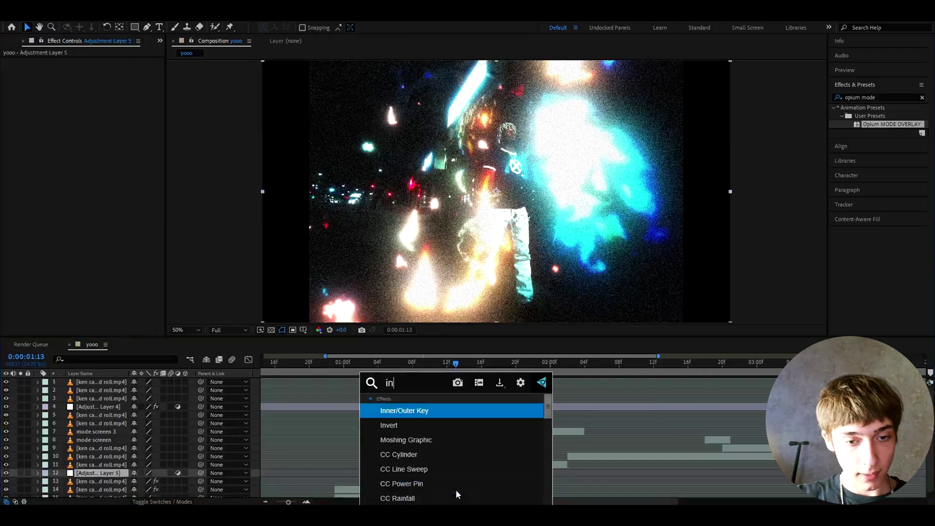
pyautogui.press('Return')
pyautogui.click(425, 371)
pyautogui.press('space')
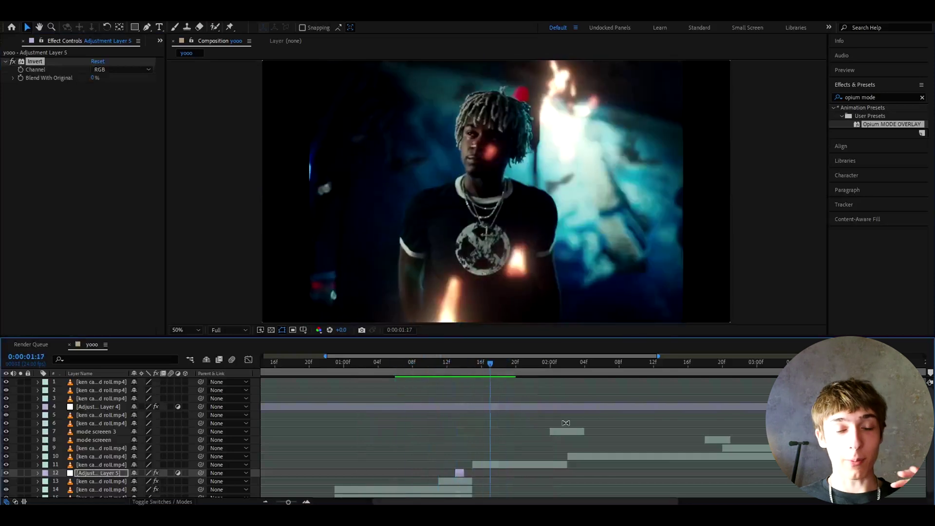
pyautogui.click(520, 467)
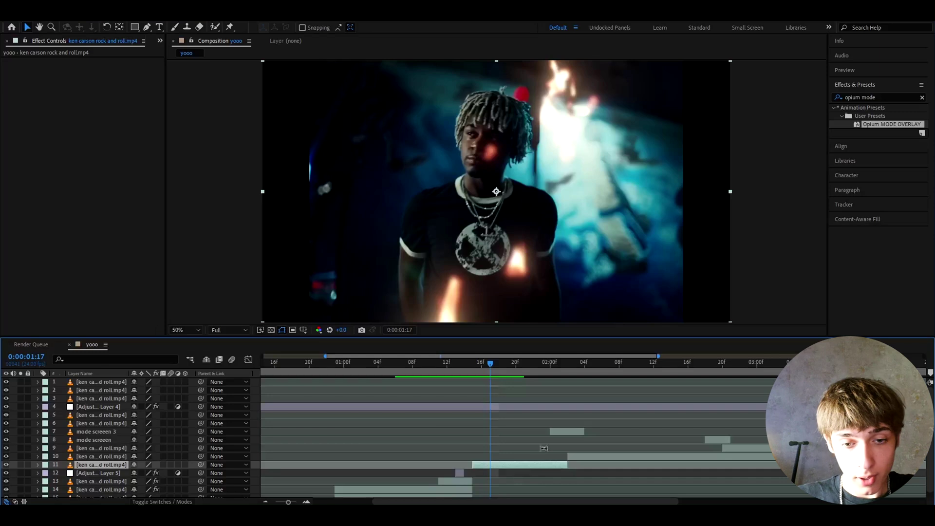
# Duplicate layer 11's clip, apply the Opium MODE OVERLAY preset, and blend it as Overlay.
pyautogui.hotkey('ctrl', 'd')
pyautogui.moveTo(877, 131); pyautogui.dragTo(486, 463)
pyautogui.rightClick(489, 464)
pyautogui.moveTo(525, 304)
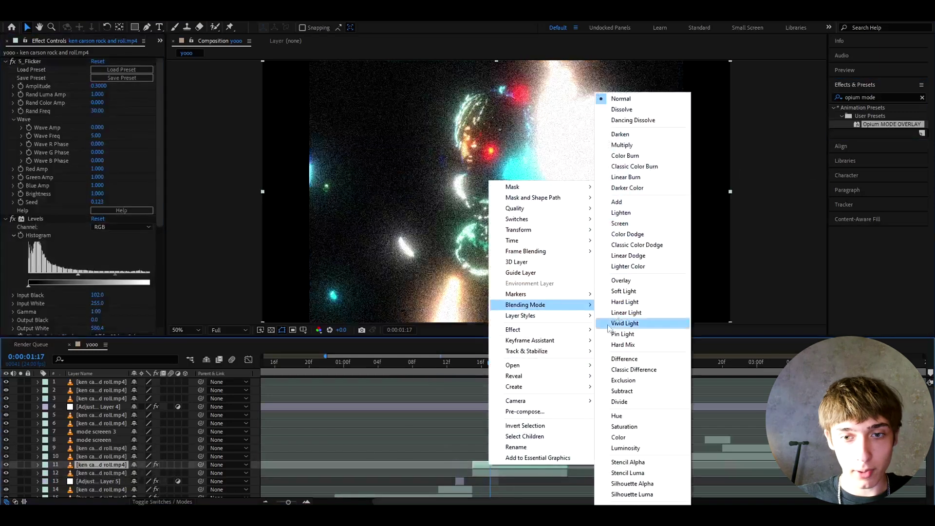
pyautogui.click(633, 281)
# Move to the glitch transition near 0:00:02:01 and select the mode screeen 3 layer.
pyautogui.click(524, 362)
pyautogui.moveTo(524, 361); pyautogui.dragTo(550, 367)
pyautogui.click(560, 432)
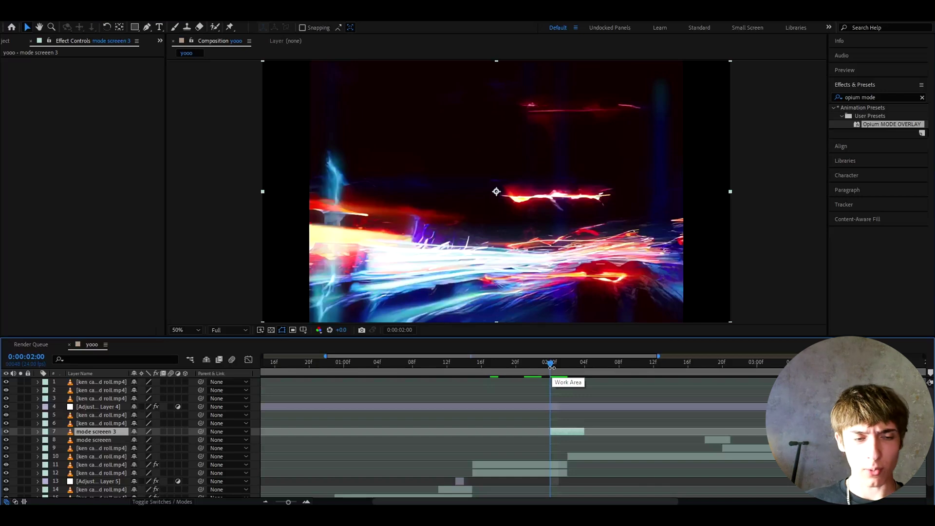
# Scrub the playhead to 0:00:02:00, where the mode screeen 3 clip begins.
pyautogui.moveTo(551, 366)
pyautogui.mouseDown()
pyautogui.moveTo(591, 357)
pyautogui.moveTo(425, 384)
pyautogui.moveTo(566, 363)
pyautogui.moveTo(539, 365)
pyautogui.moveTo(551, 366)
pyautogui.mouseUp()
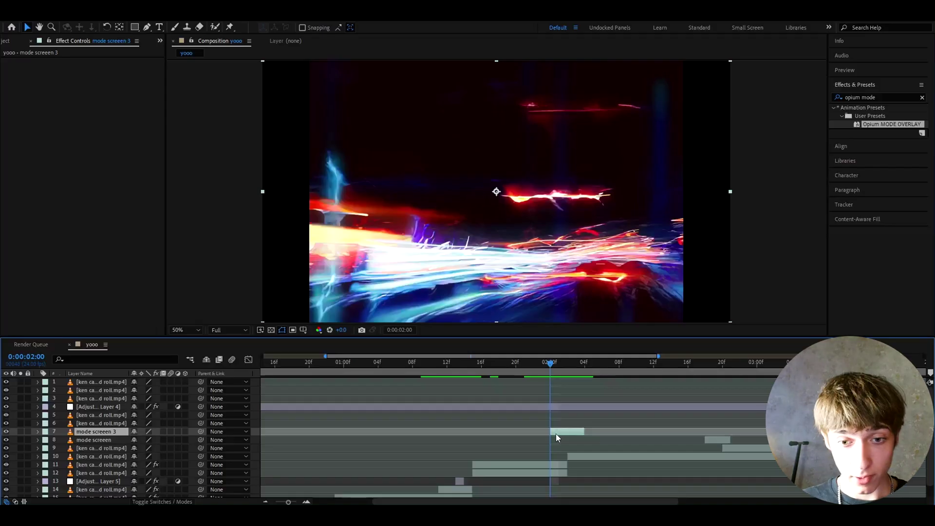
# Apply the Opium Effect Dark preset to the mode screeen 3 clip.
pyautogui.hotkey('ctrl', 'space')
pyautogui.write('opium')
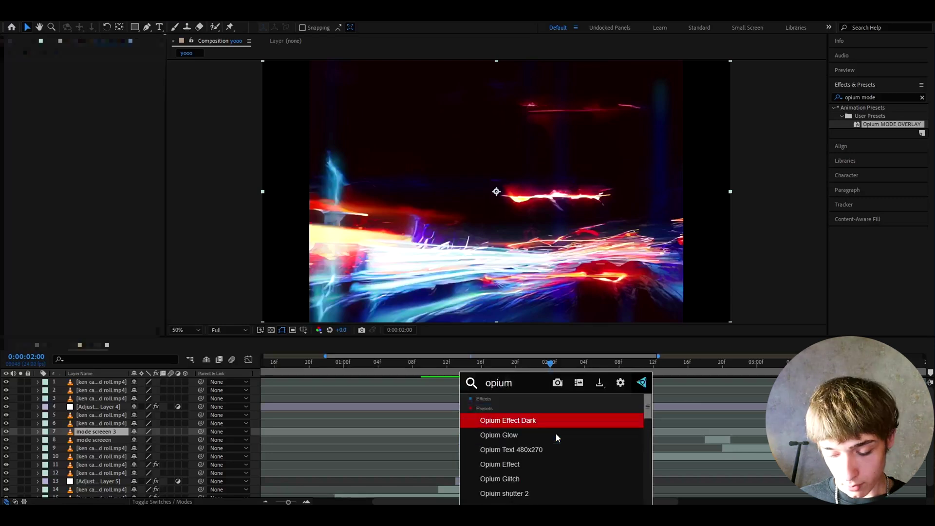
pyautogui.press('Return')
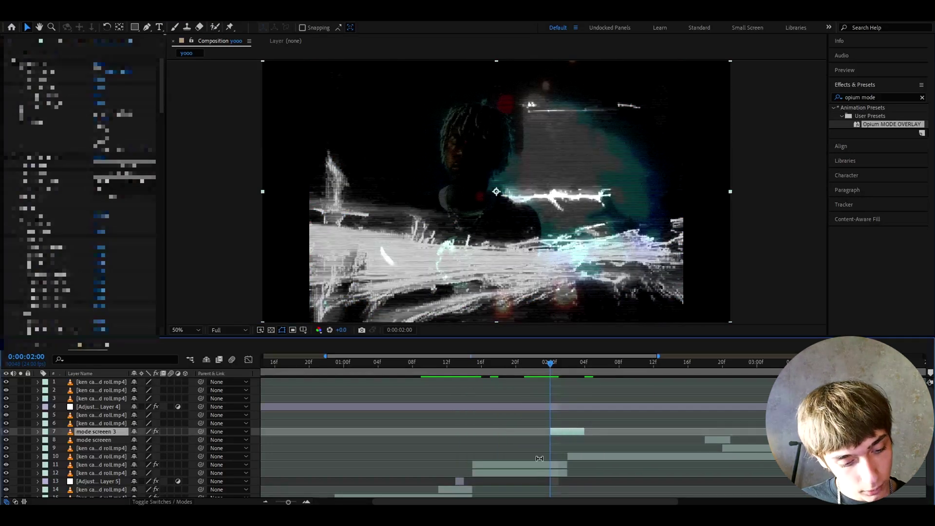
# Add Deep Glow to the clip and set its Radius to 250.
pyautogui.hotkey('ctrl', 'space')
pyautogui.write('deep')
pyautogui.press('Return')
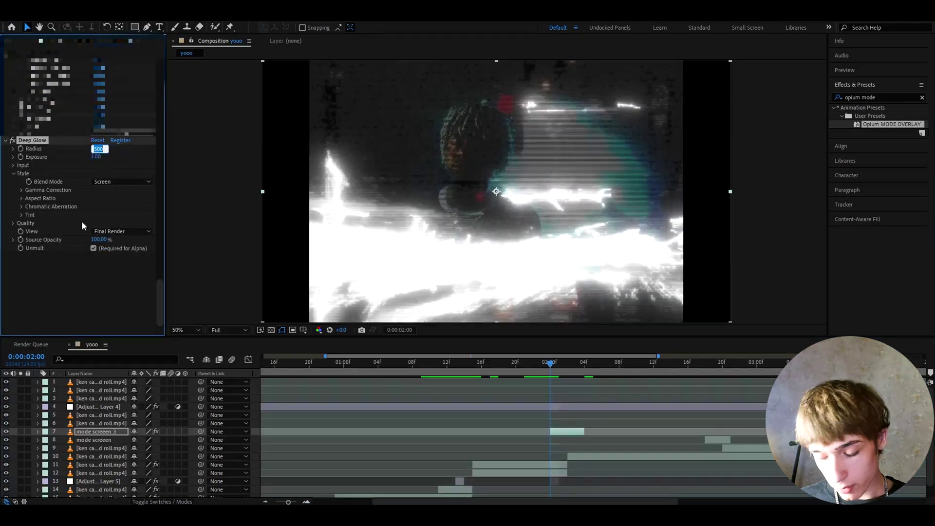
pyautogui.write('250.')
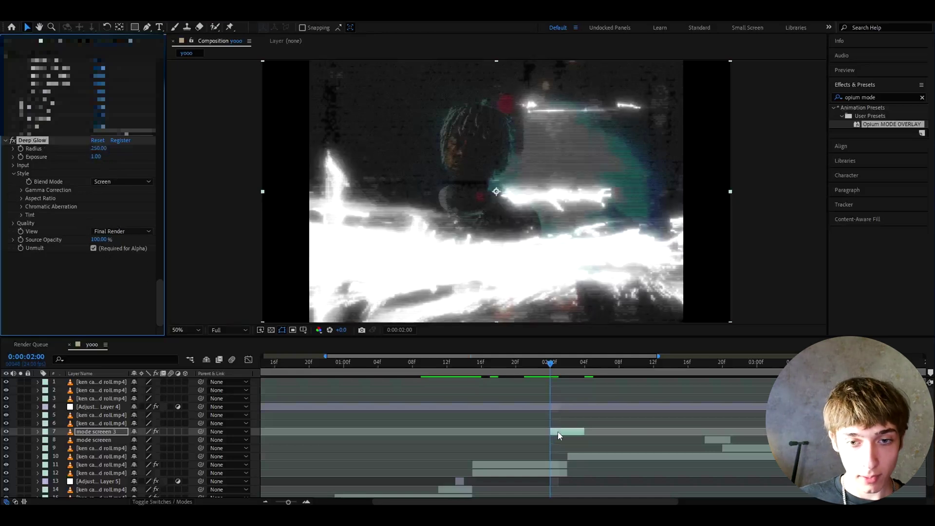
# Set layer 7's blending mode to Screen and scrub the transition through to 0:00:02:16.
pyautogui.rightClick(558, 435)
pyautogui.moveTo(595, 274)
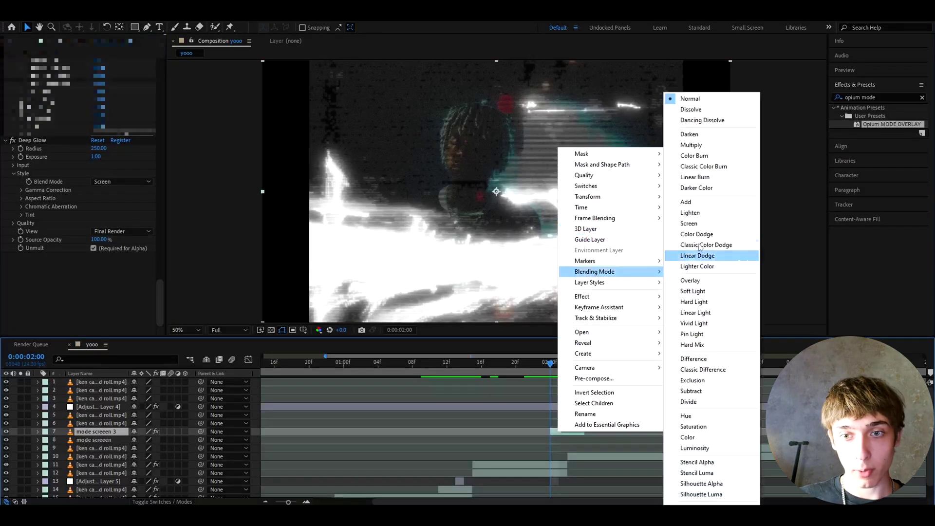
pyautogui.click(688, 223)
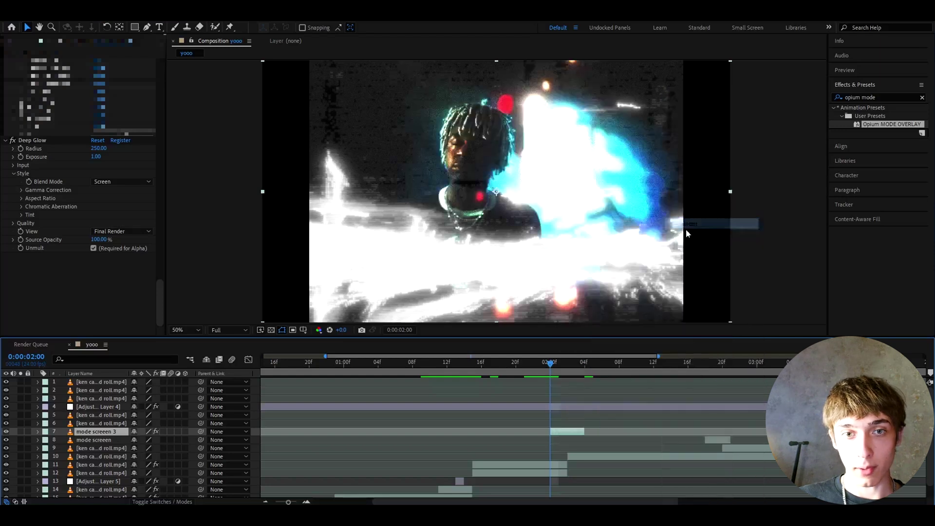
pyautogui.moveTo(552, 368); pyautogui.dragTo(584, 347)
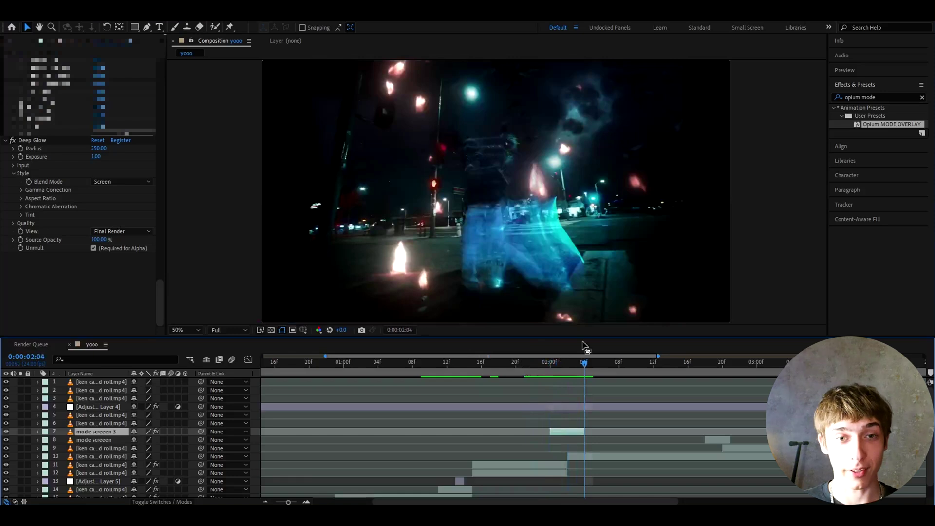
pyautogui.moveTo(585, 347); pyautogui.dragTo(688, 364)
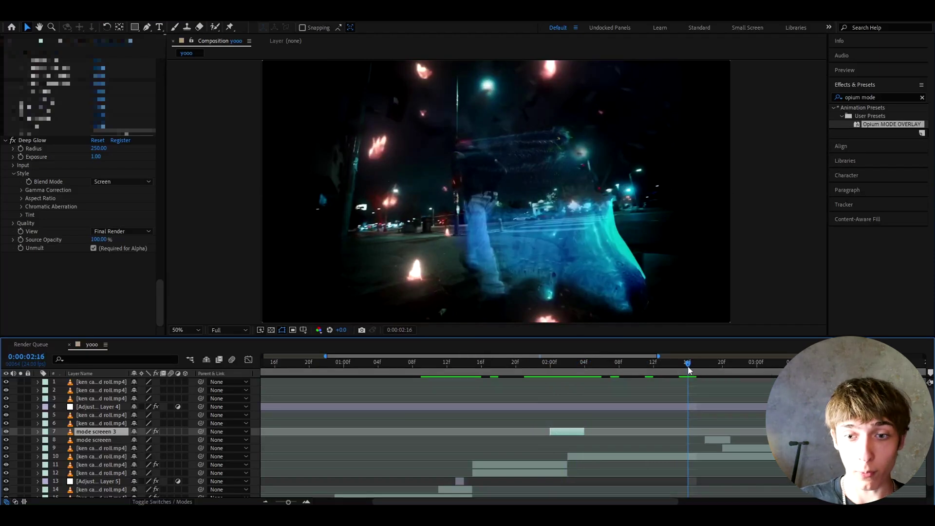
# Select the mode screen clip at 0:00:02:18 and apply the 'opium 4' glitch preset.
pyautogui.moveTo(689, 371); pyautogui.dragTo(705, 369)
pyautogui.click(713, 440)
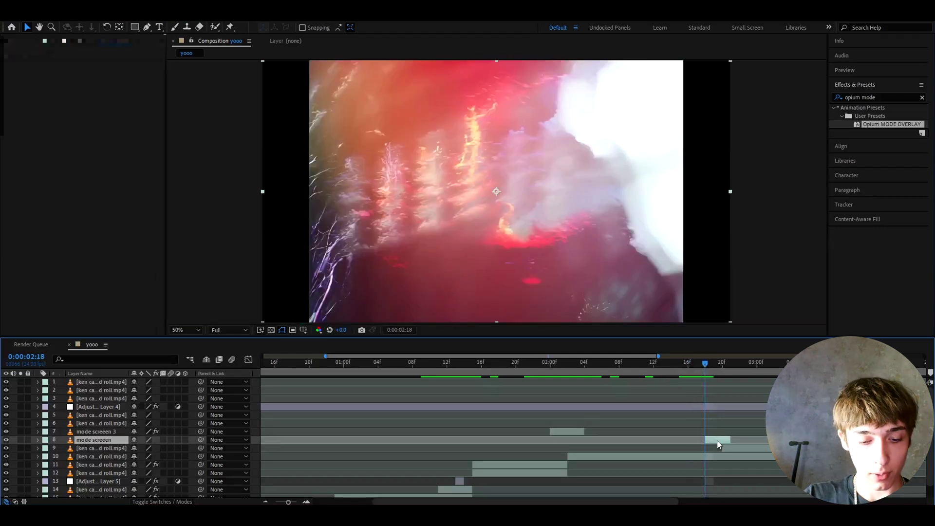
pyautogui.hotkey('ctrl', 'space')
pyautogui.write('opium')
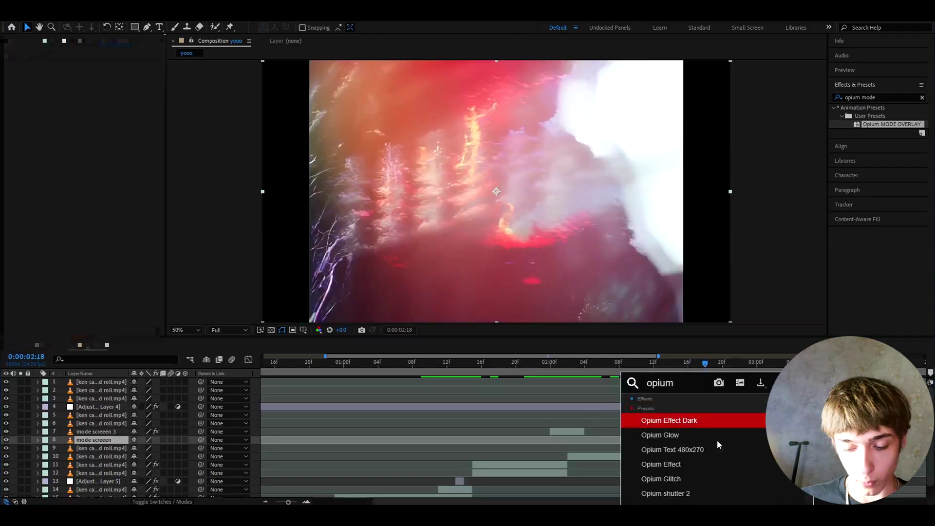
pyautogui.write(' 4')
pyautogui.press('Return')
# Set the mode screen clip's blending mode to Screen.
pyautogui.rightClick(715, 425)
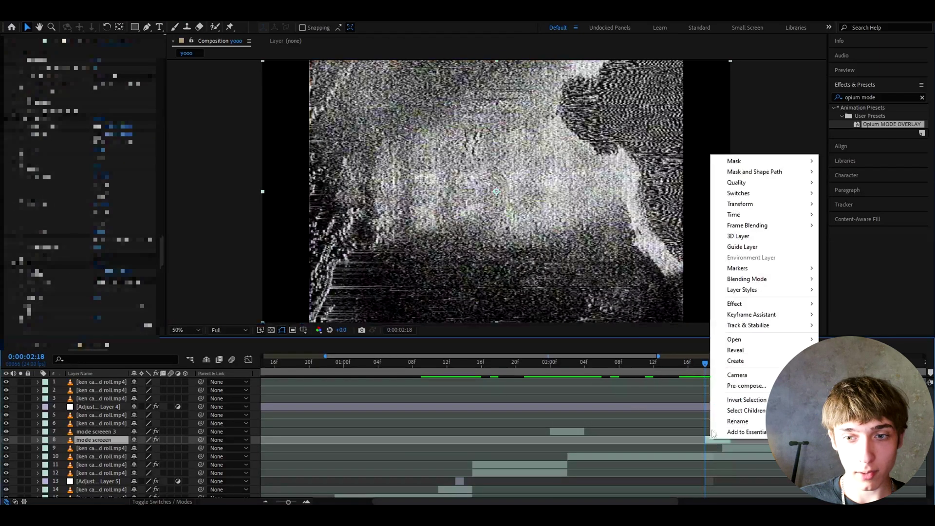
pyautogui.moveTo(753, 281)
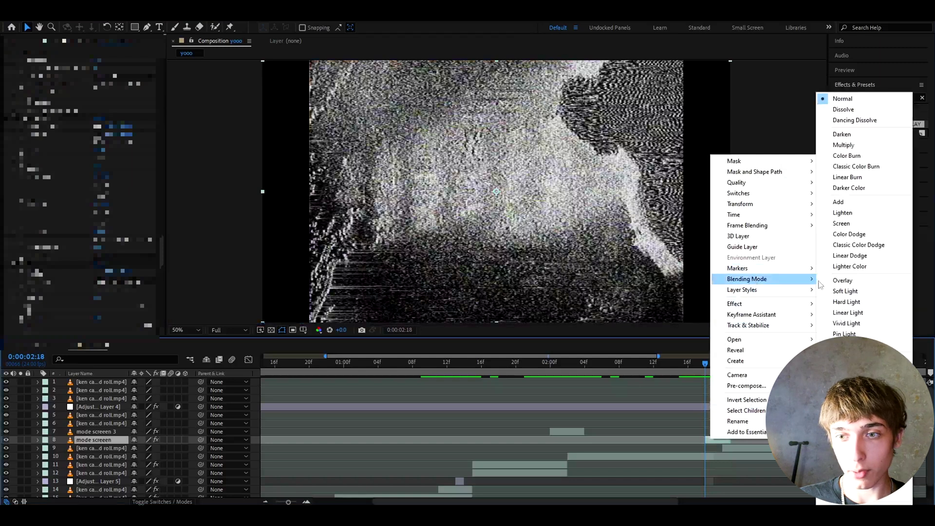
pyautogui.click(856, 224)
# Add Deep Glow to the clip with a Radius of 250.
pyautogui.hotkey('ctrl', 'space')
pyautogui.write('deep')
pyautogui.click(647, 411)
pyautogui.click(98, 149)
pyautogui.write('250')
# Return to 0:00:02:18 and remove the trial glitch and glow effects.
pyautogui.click(723, 362)
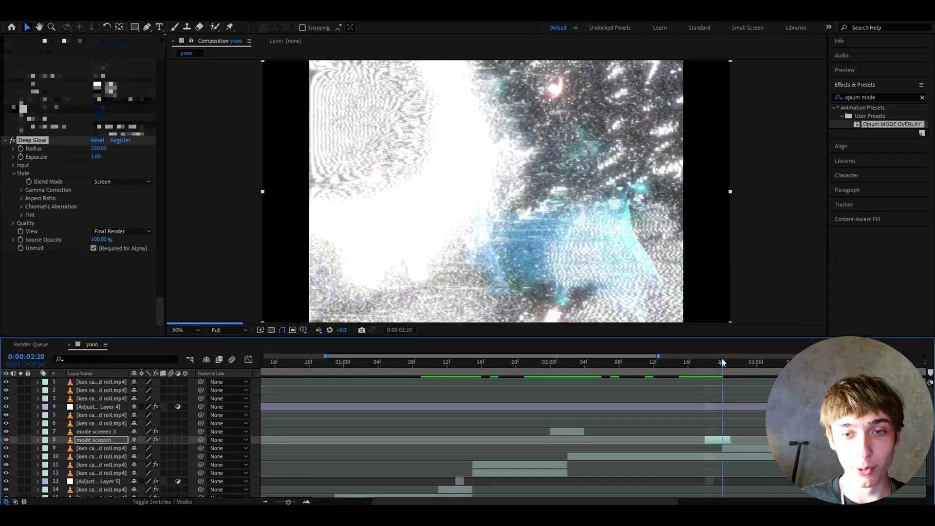
pyautogui.press('pageup')
pyautogui.press('pageup')
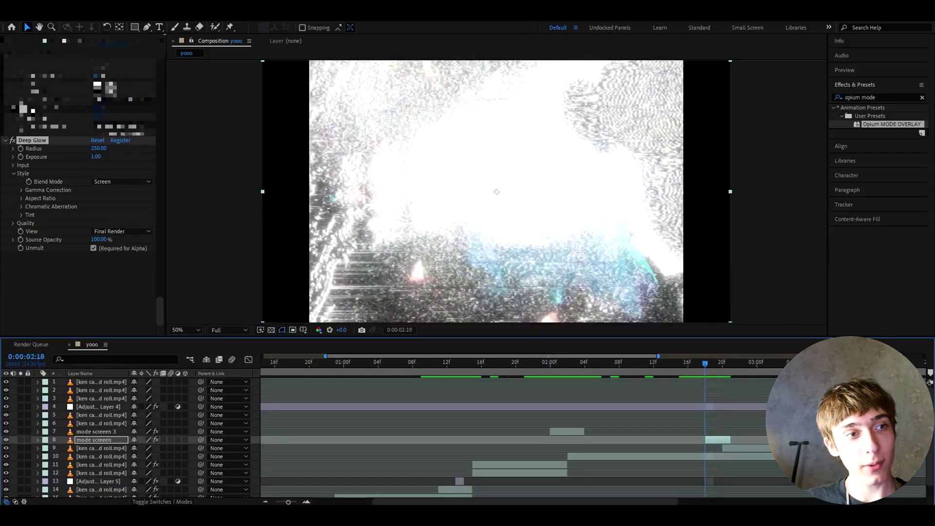
pyautogui.press('Delete')
# Apply the Opium 3 glitch preset to the mode screen clip.
pyautogui.hotkey('ctrl', 'space')
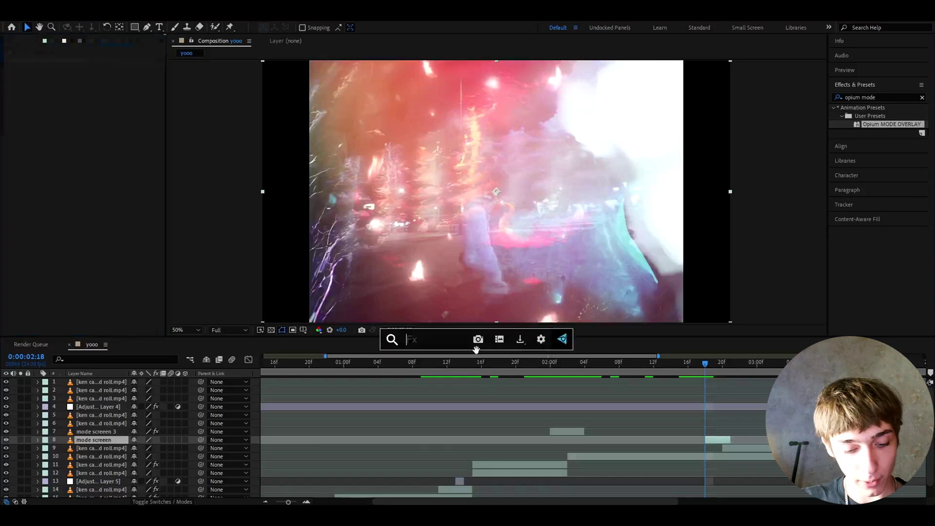
pyautogui.write('opium 3')
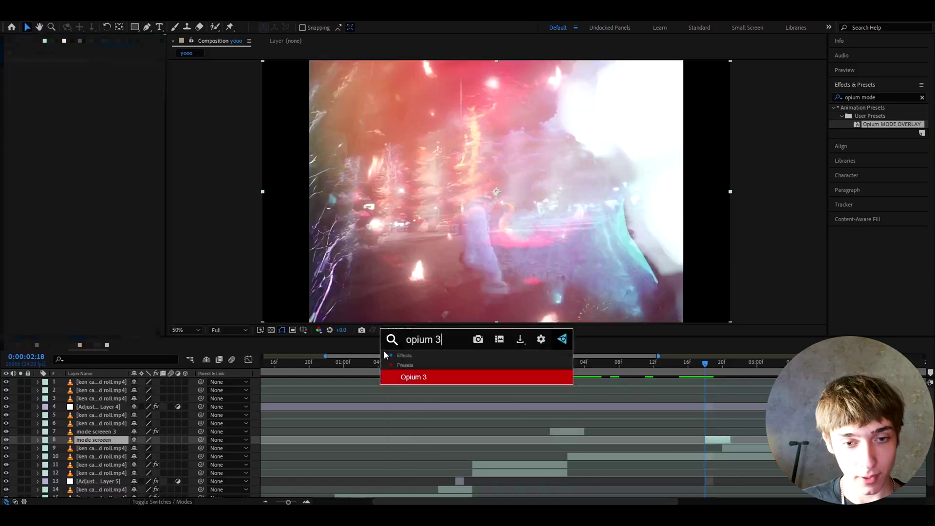
pyautogui.click(400, 376)
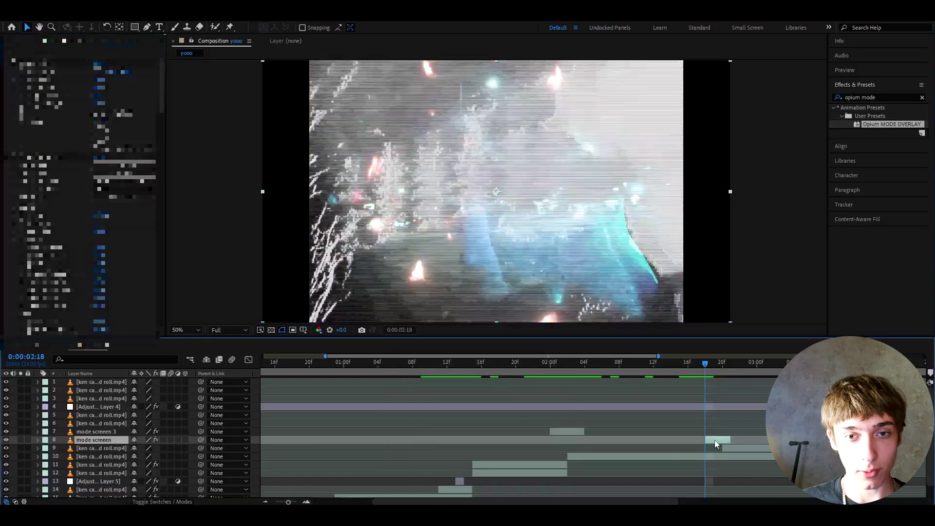
# Add Deep Glow with a Radius of 250.
pyautogui.hotkey('ctrl', 'space')
pyautogui.write('glow')
pyautogui.press('Return')
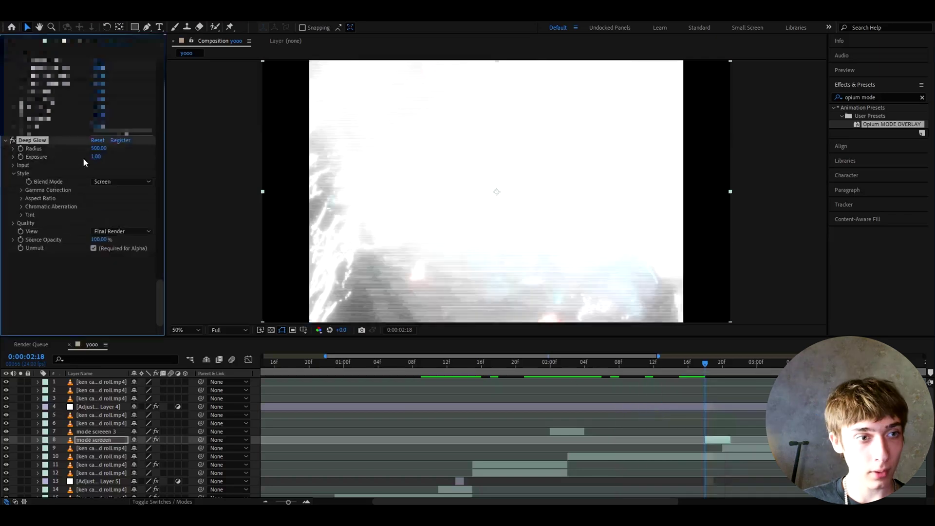
pyautogui.write('250')
pyautogui.press('Return')
# Play back the transition starting from about 0:00:02:17.
pyautogui.click(714, 365)
pyautogui.press('pageup')
pyautogui.press('pageup')
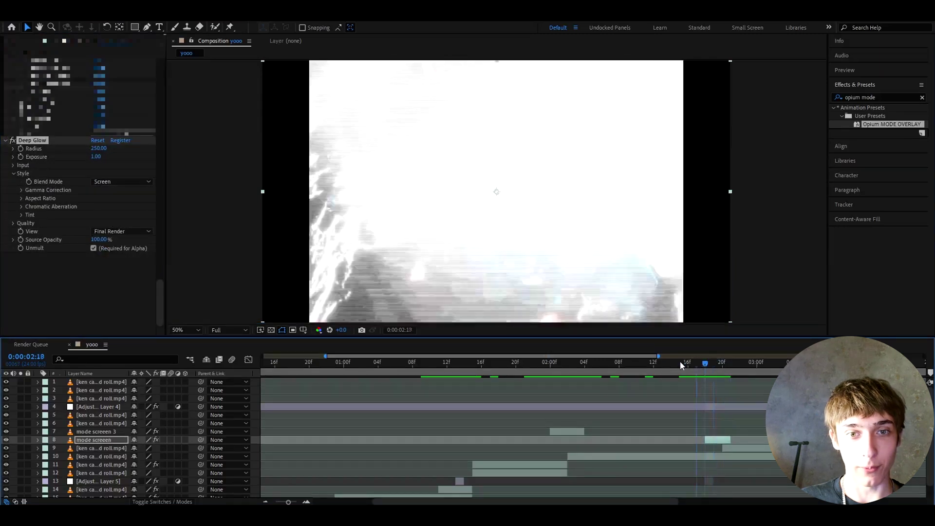
pyautogui.press('space')
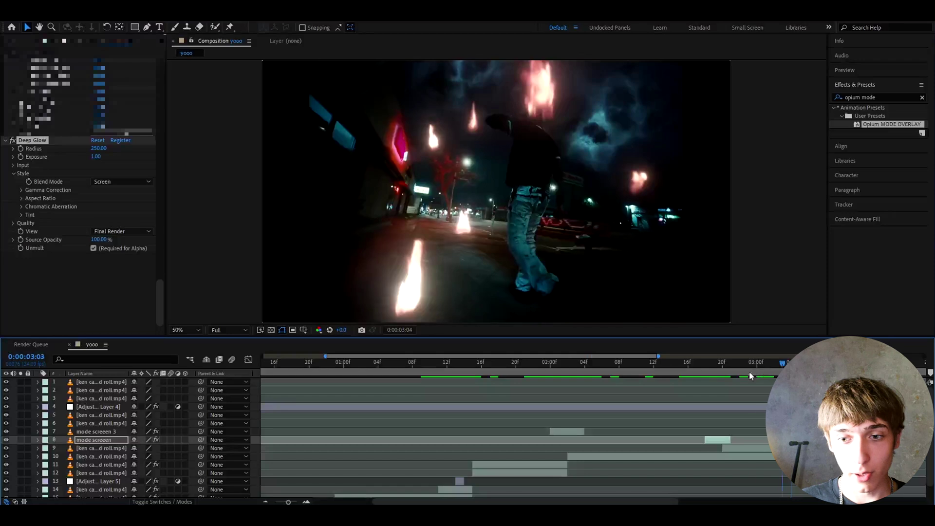
pyautogui.click(687, 363)
pyautogui.moveTo(691, 363)
pyautogui.mouseDown()
pyautogui.moveTo(729, 365)
pyautogui.moveTo(690, 362)
pyautogui.mouseUp()
pyautogui.hotkey('ctrl', 'Up')
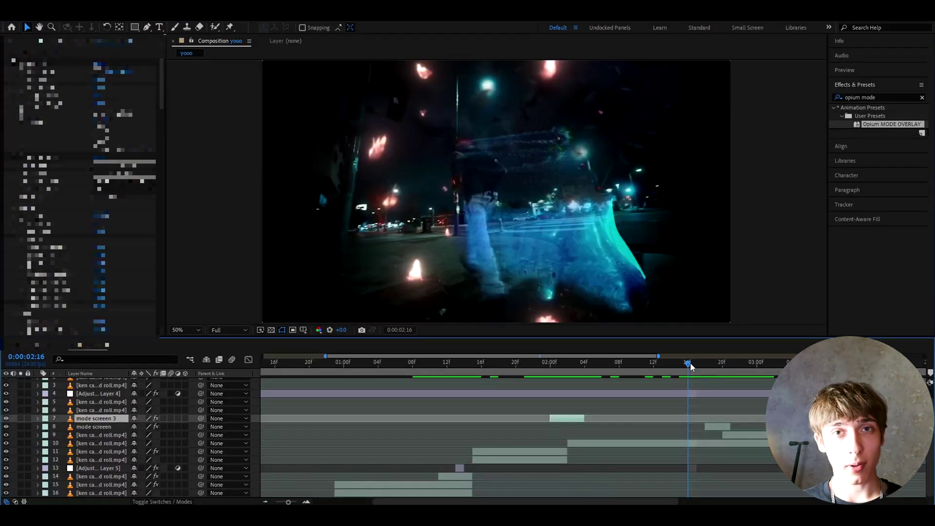